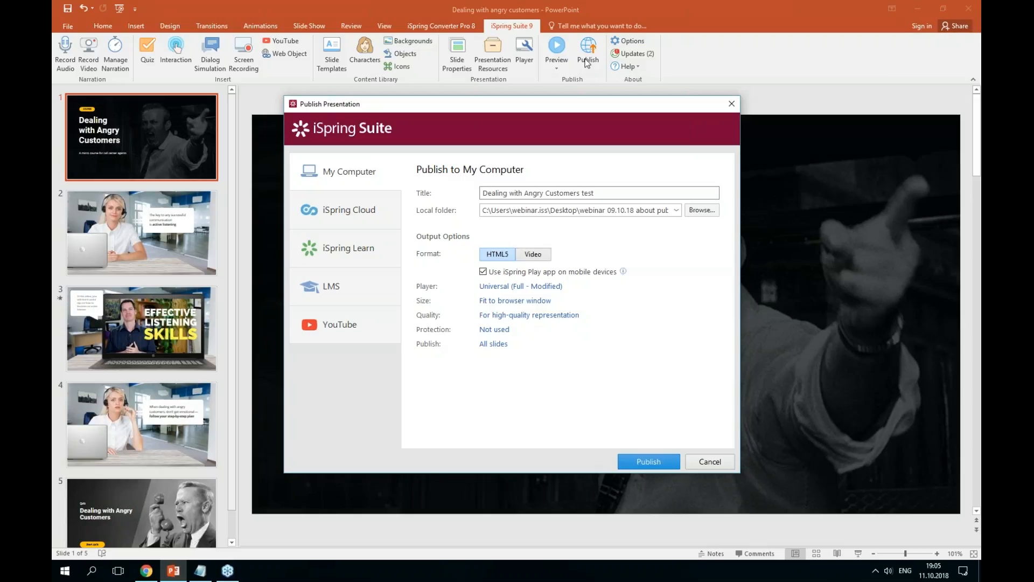
- Reopen the publishing settings for My Computer and set the output format to Video
click(731, 104)
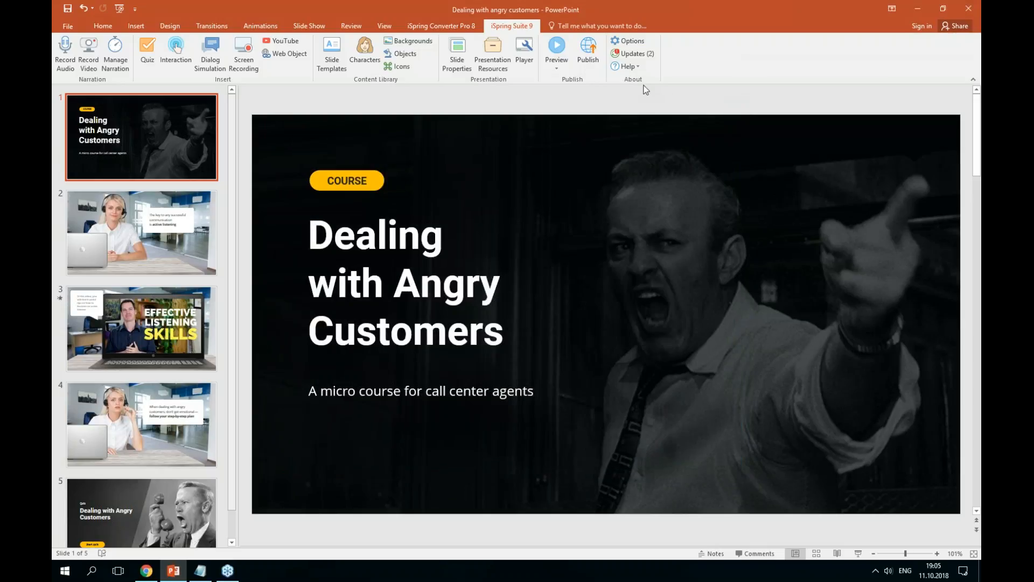
click(586, 58)
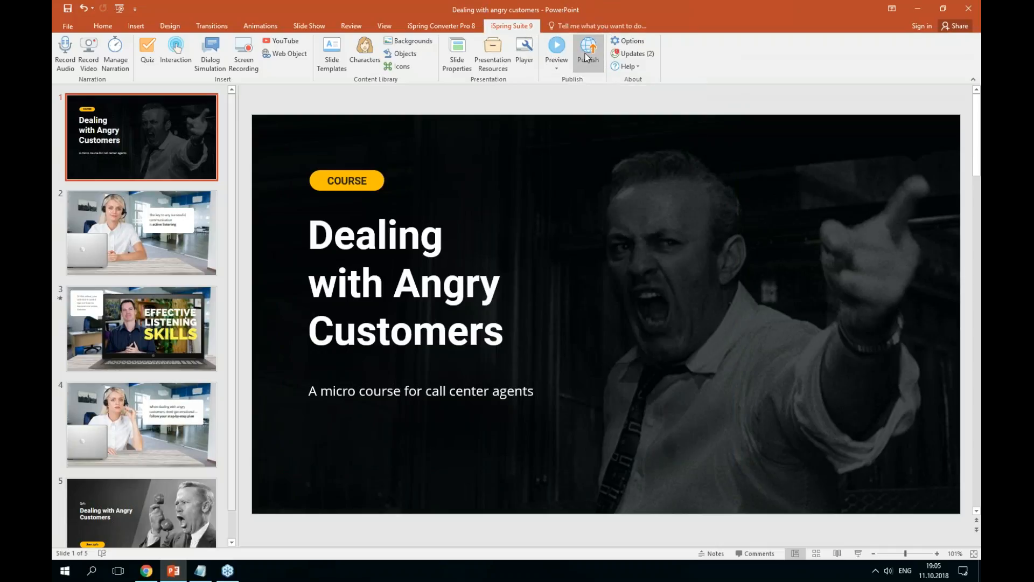
click(359, 168)
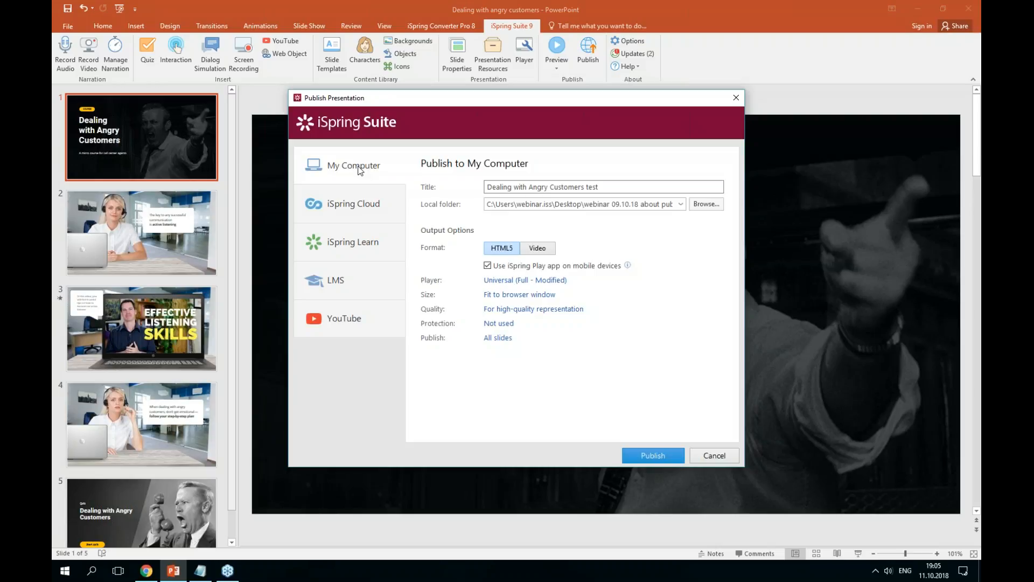
click(340, 167)
click(526, 188)
click(468, 236)
click(551, 249)
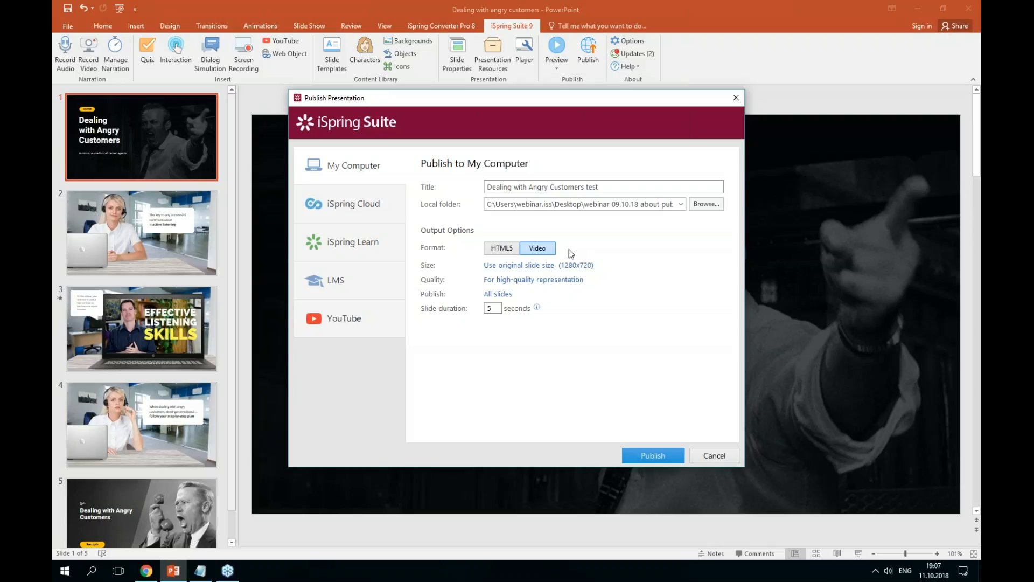
- Review the video size settings, compression presets and slide range choices, and leave the publishing settings without publishing
click(524, 265)
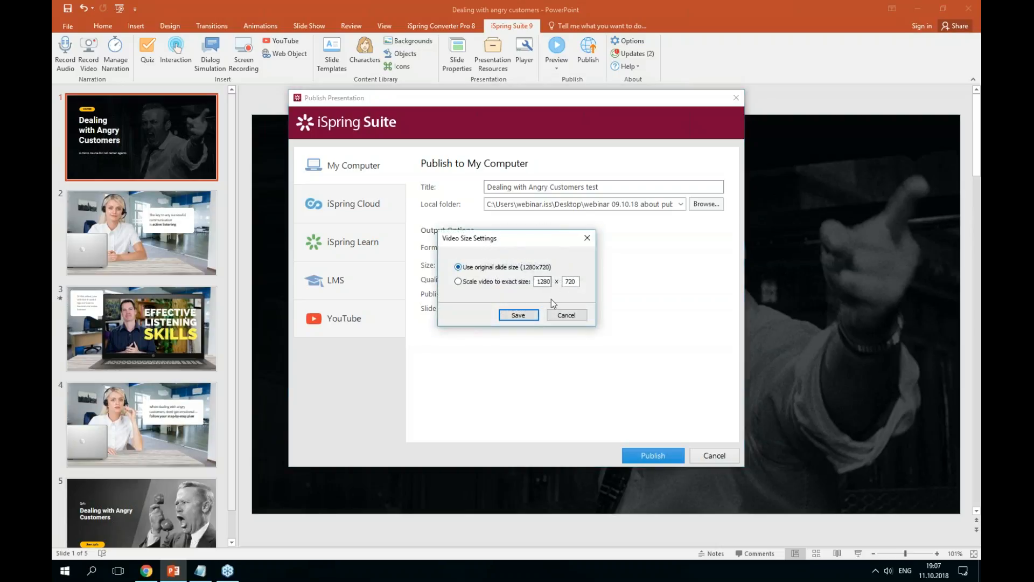
click(566, 315)
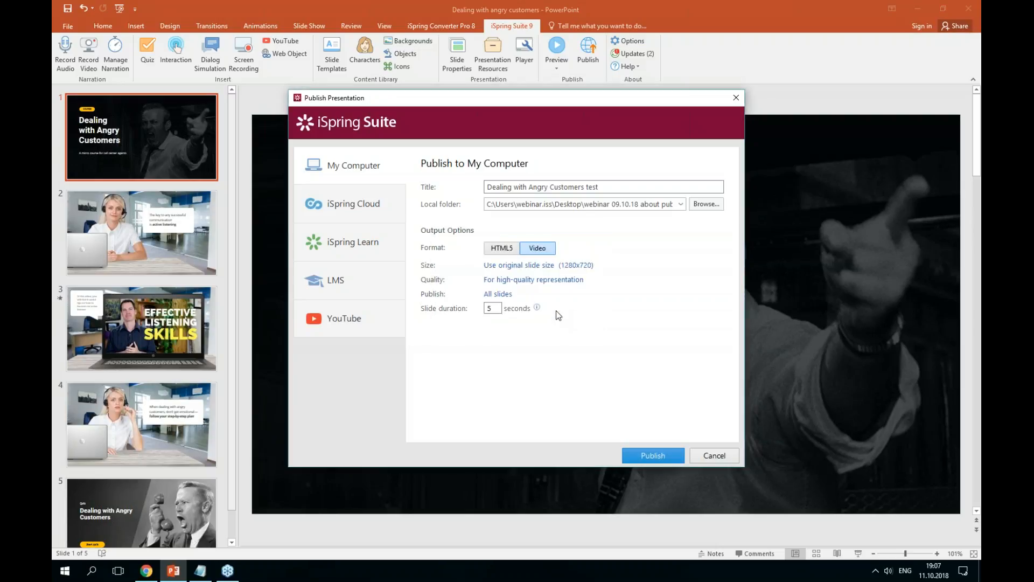
click(534, 280)
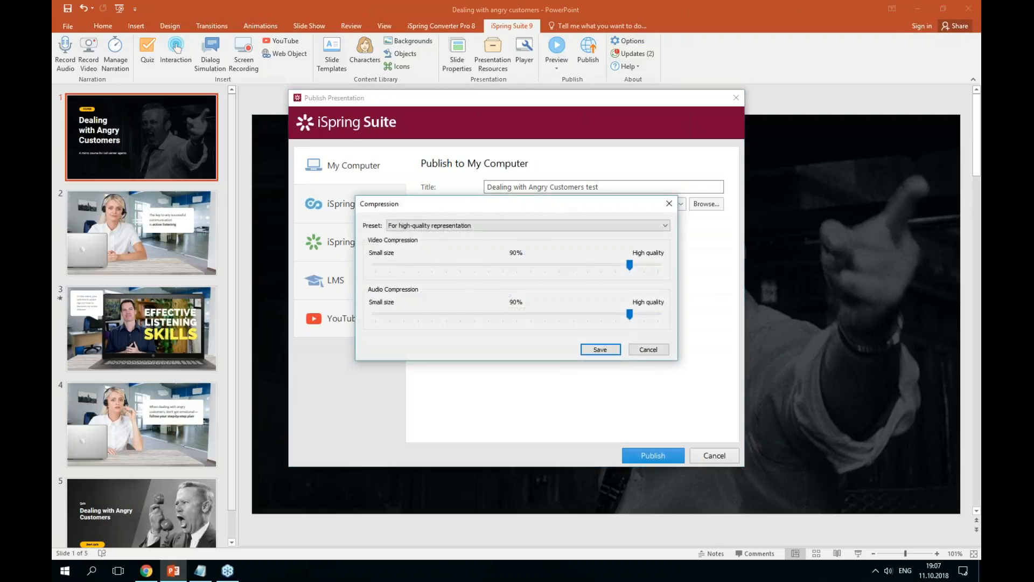
click(508, 227)
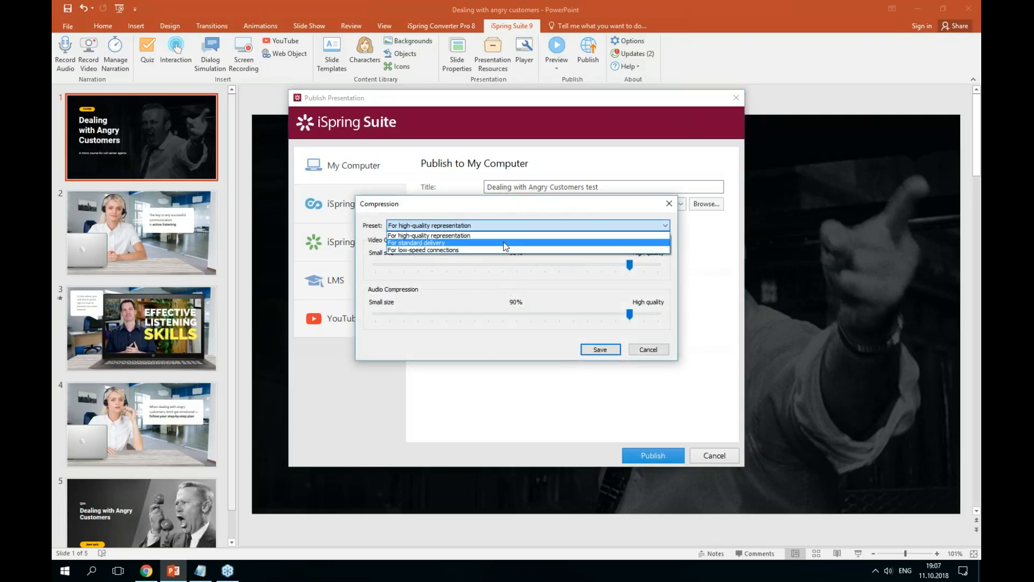
click(644, 349)
click(644, 349)
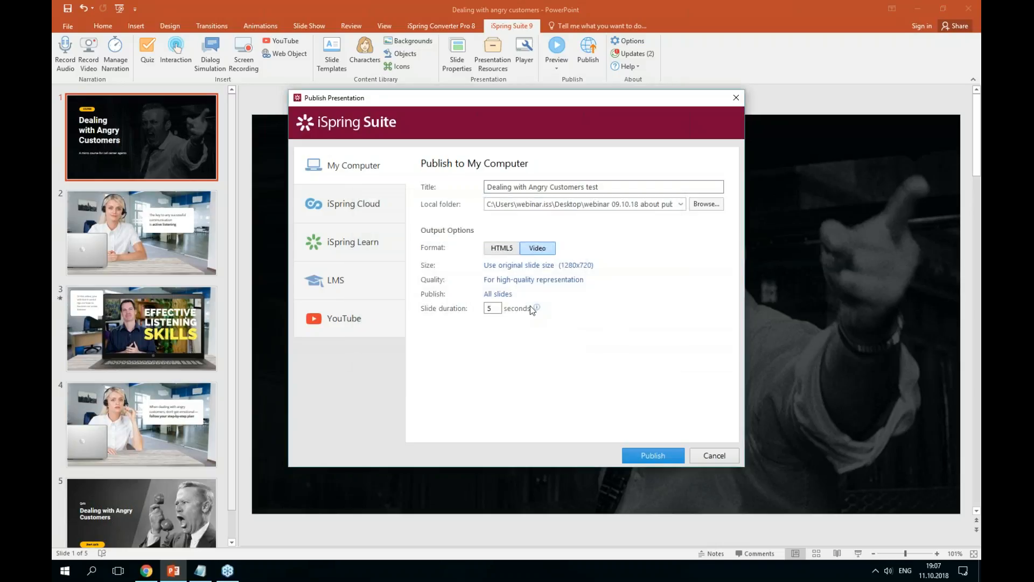
click(498, 294)
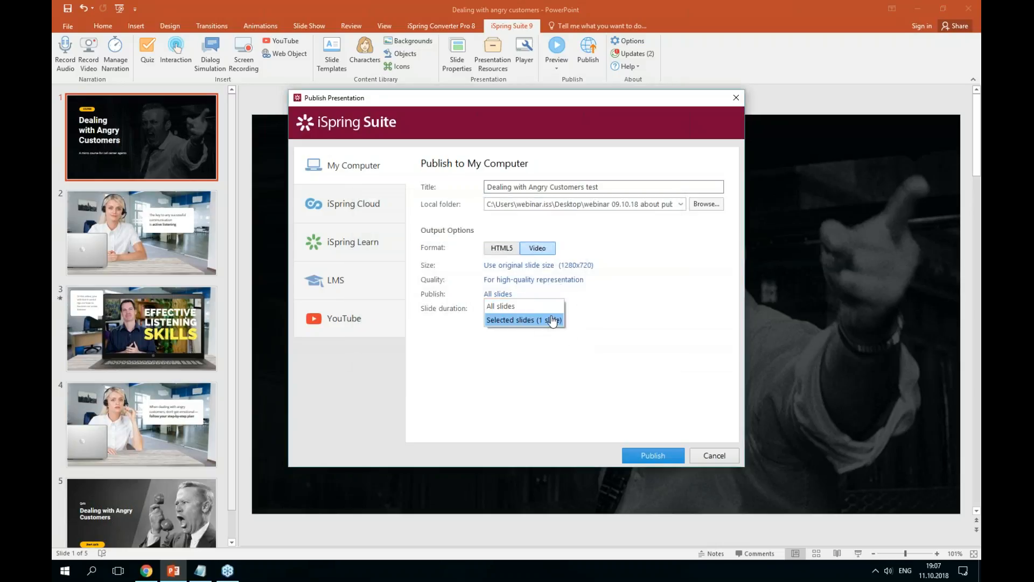
click(632, 308)
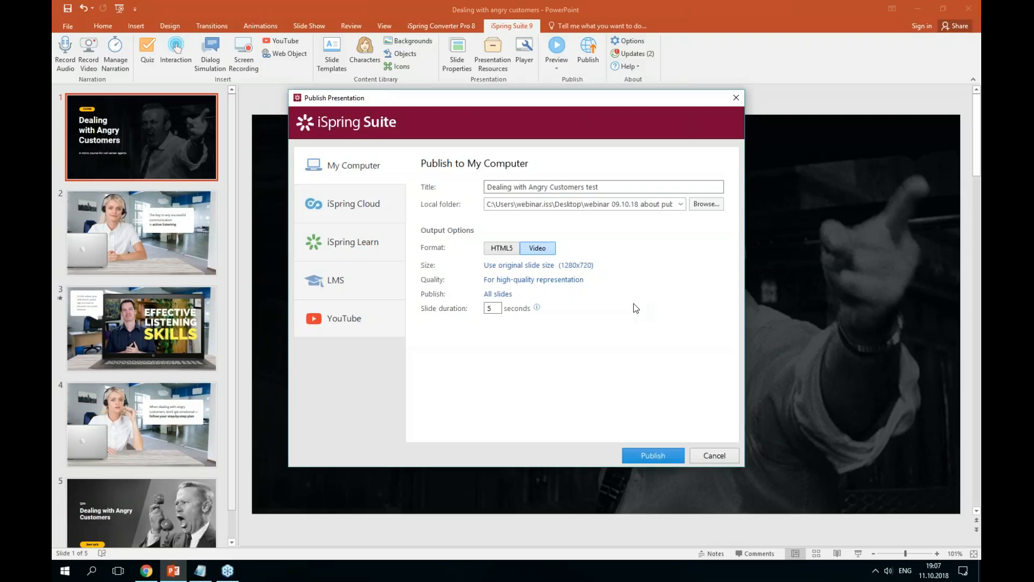
click(708, 457)
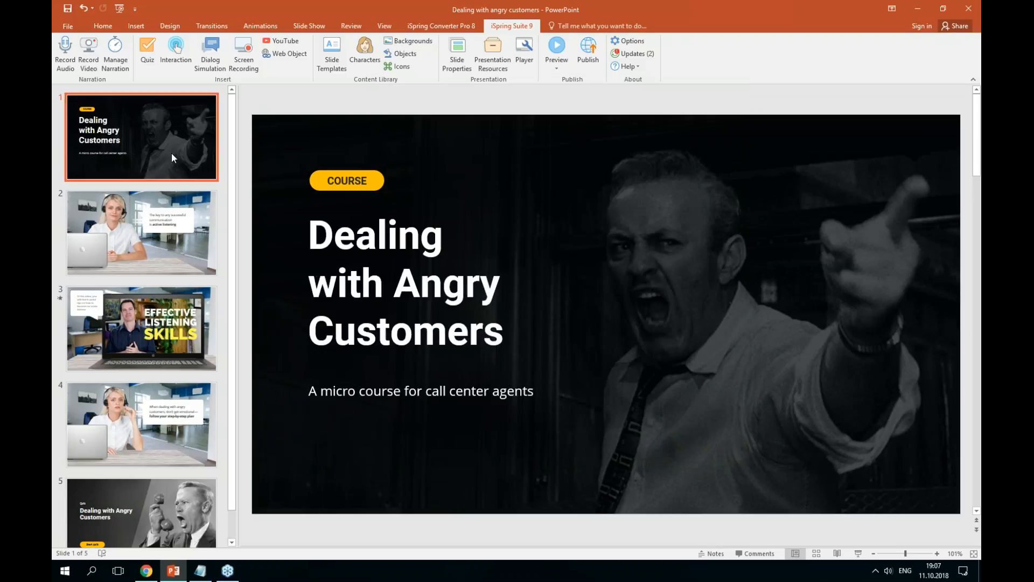
- Select slides 1 and 2 and set the My Computer video output to publish only the selected slides
click(164, 220)
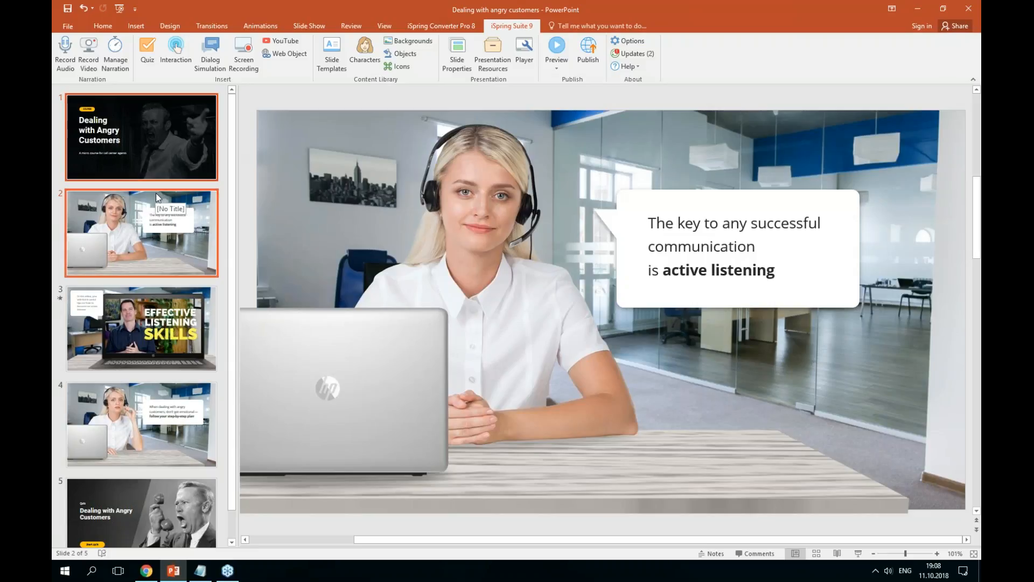
click(596, 63)
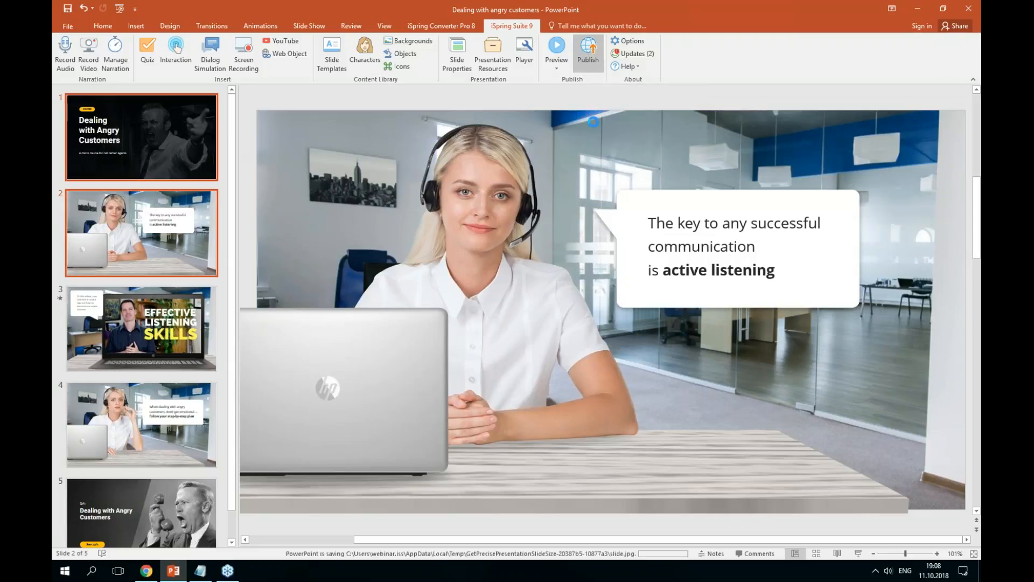
click(306, 163)
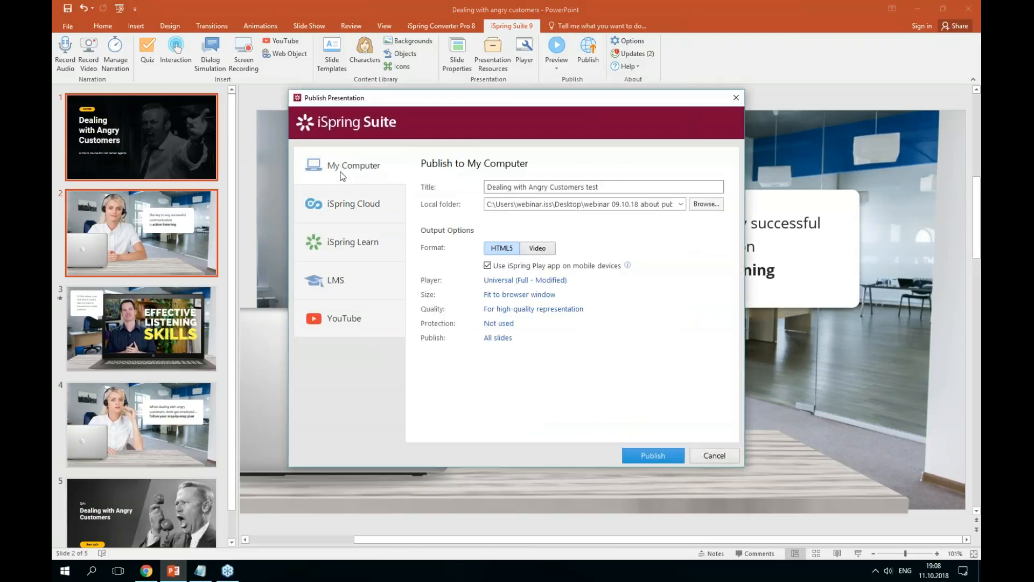
click(546, 248)
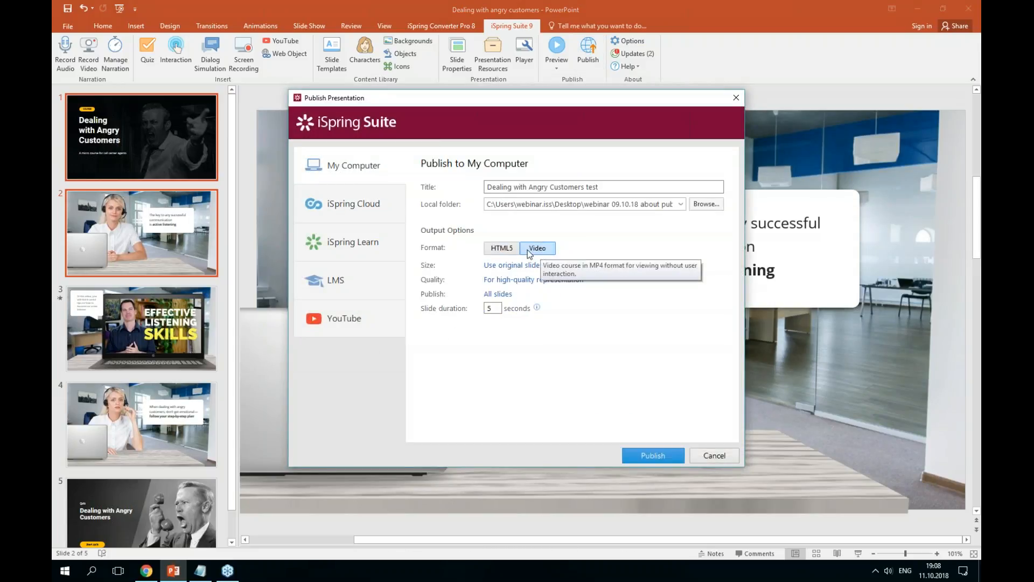
click(505, 294)
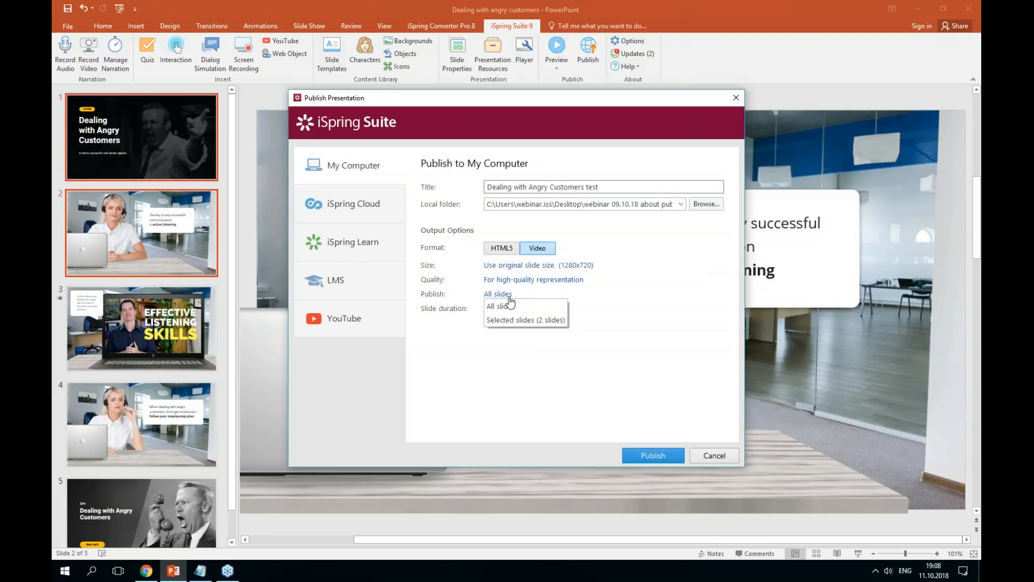
click(550, 323)
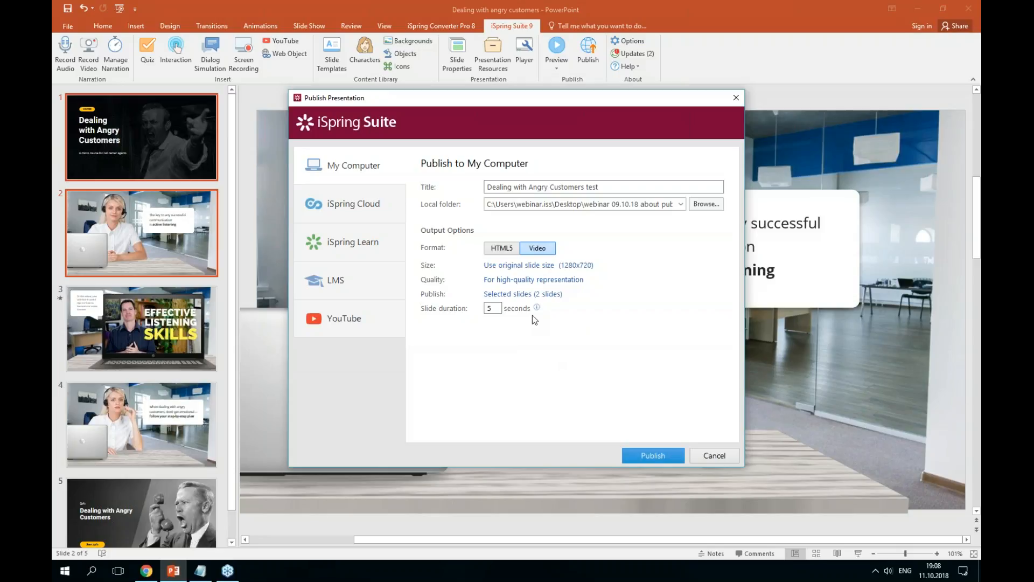
- Set the output format to HTML5, keeping the iSpring Play app option for mobile devices enabled
click(511, 250)
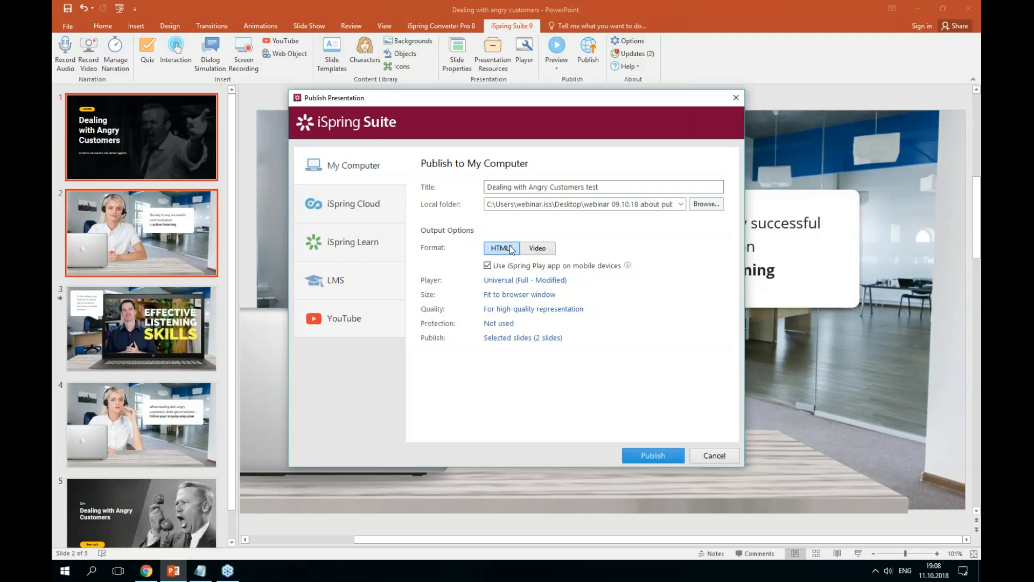
key(ctrl)
click(581, 267)
click(581, 267)
click(972, 41)
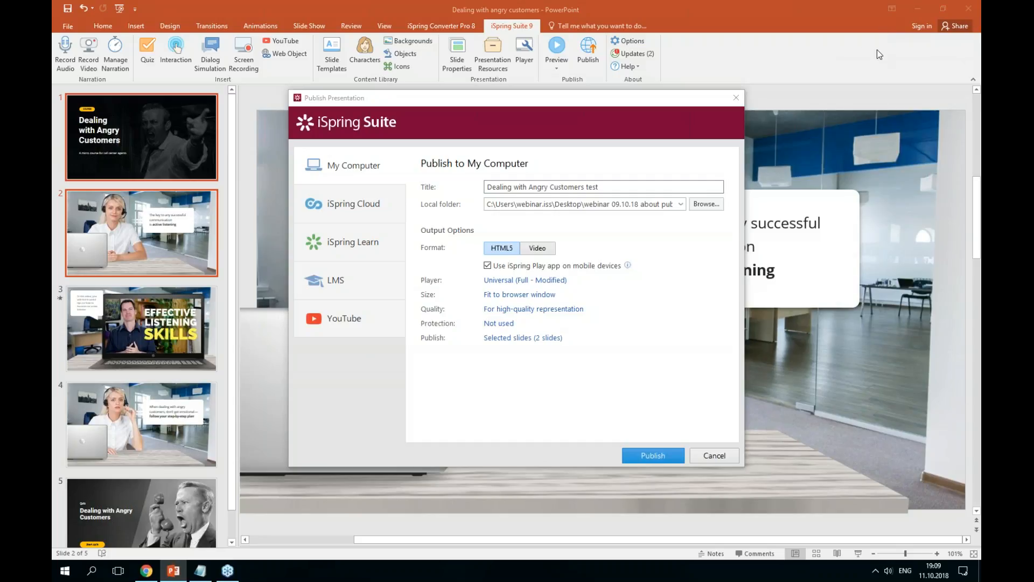
click(805, 63)
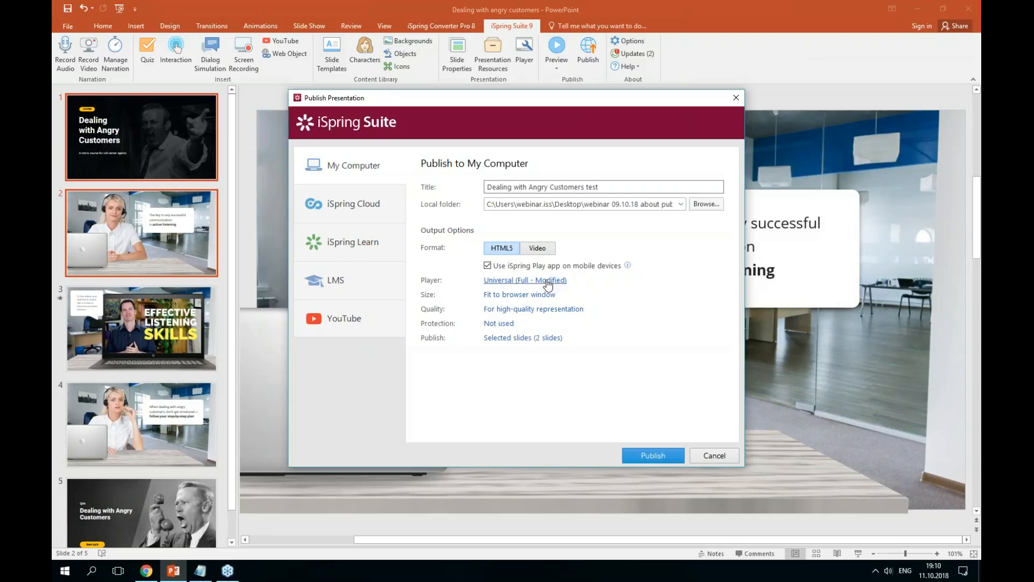
- Open the Universal player's customization from the publishing settings and maximize its window
mouse_move(548, 282)
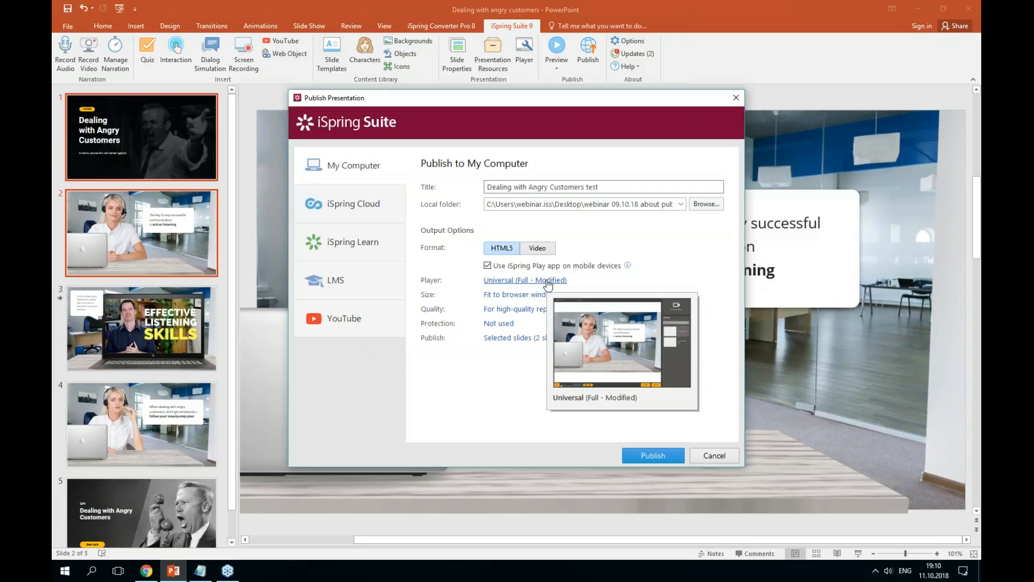
click(548, 281)
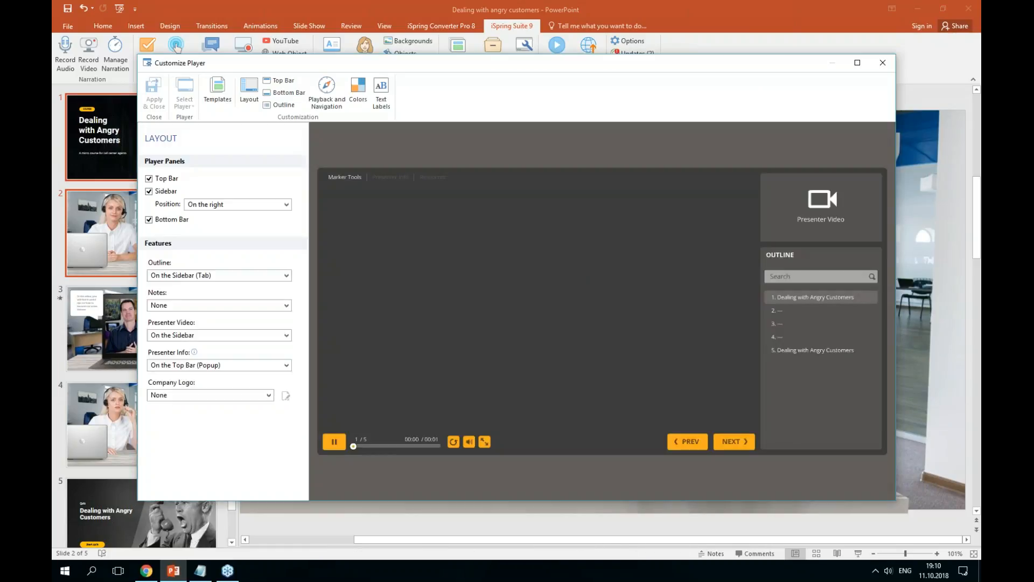
drag(674, 63, 668, 367)
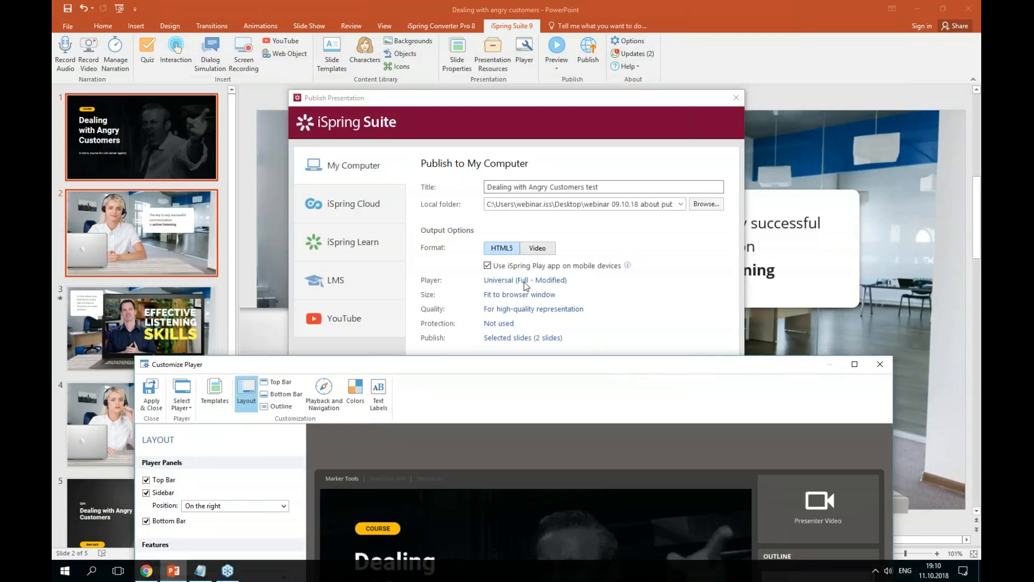
drag(598, 364, 621, 66)
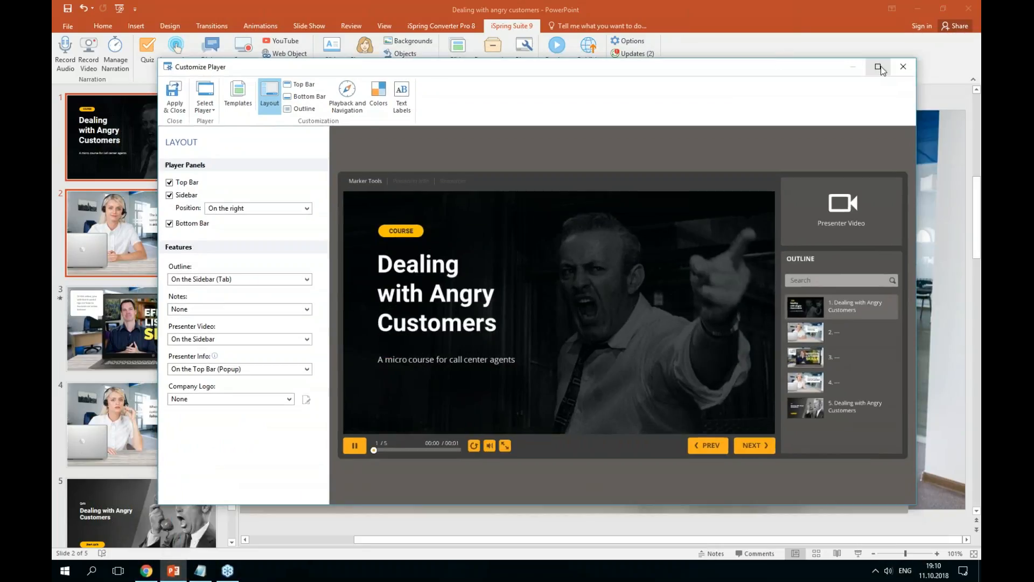
click(878, 67)
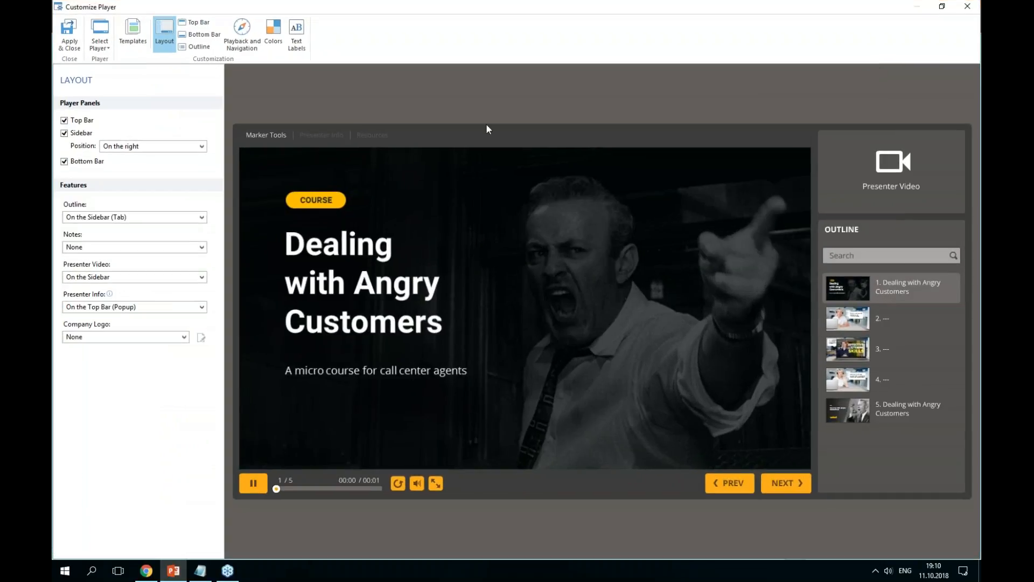
- Compare the built-in Content Only and Full player templates and choose Full
click(130, 38)
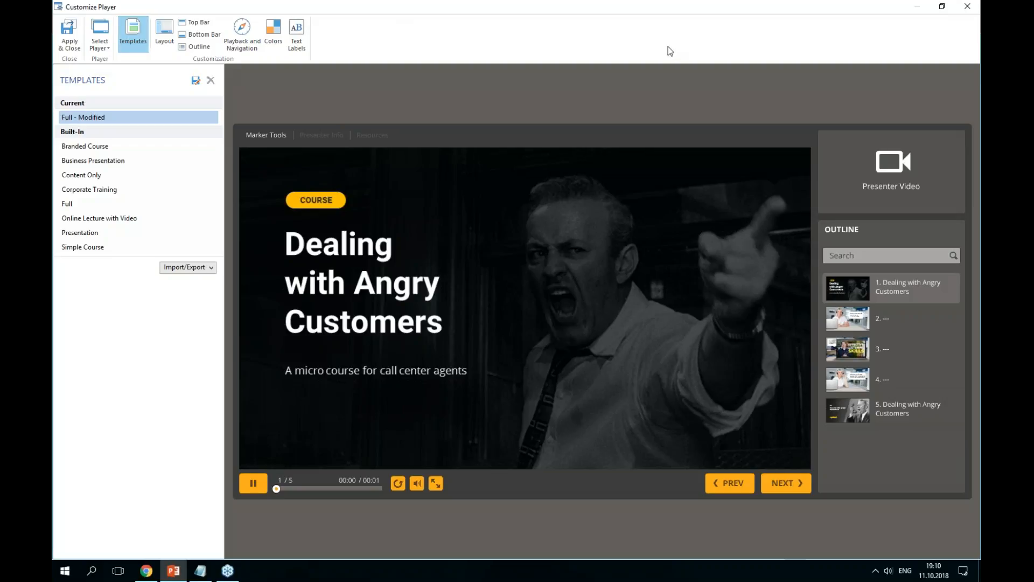
click(913, 157)
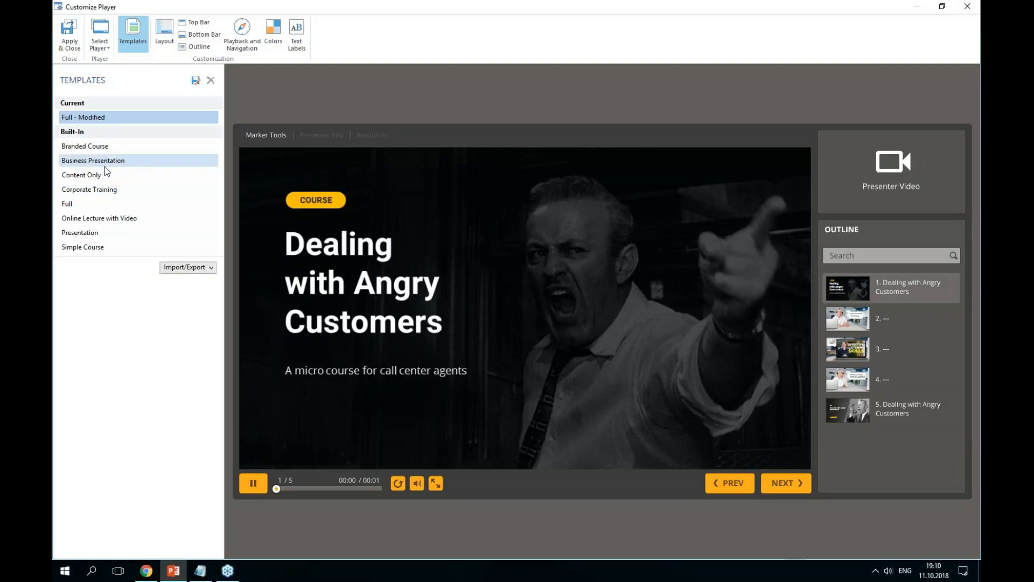
click(94, 207)
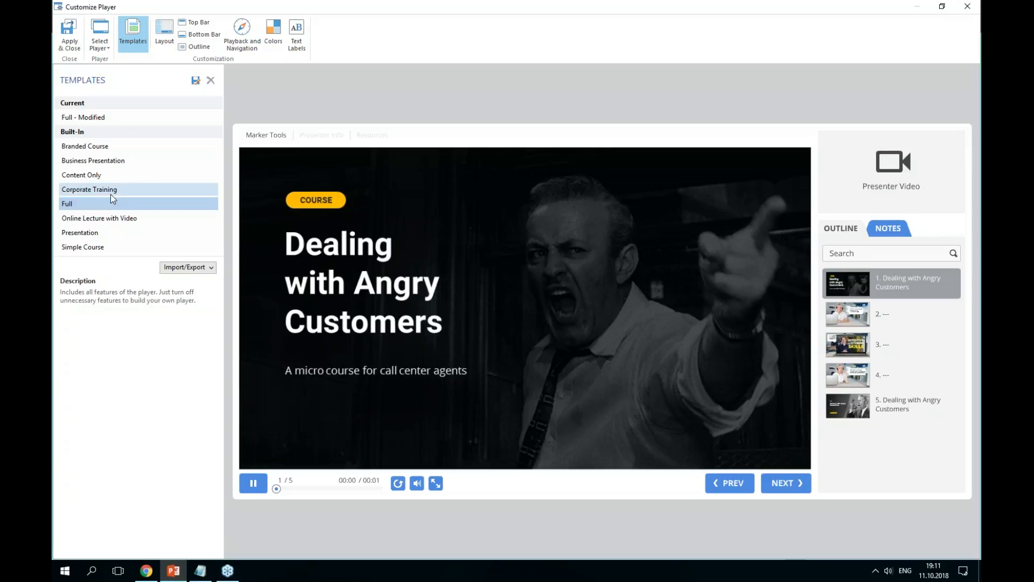
click(134, 179)
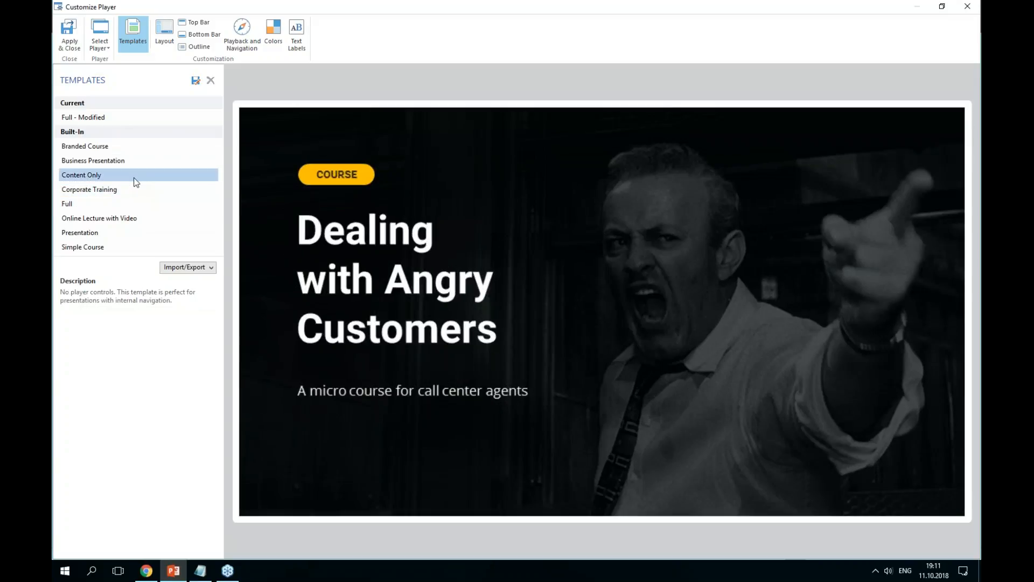
click(121, 204)
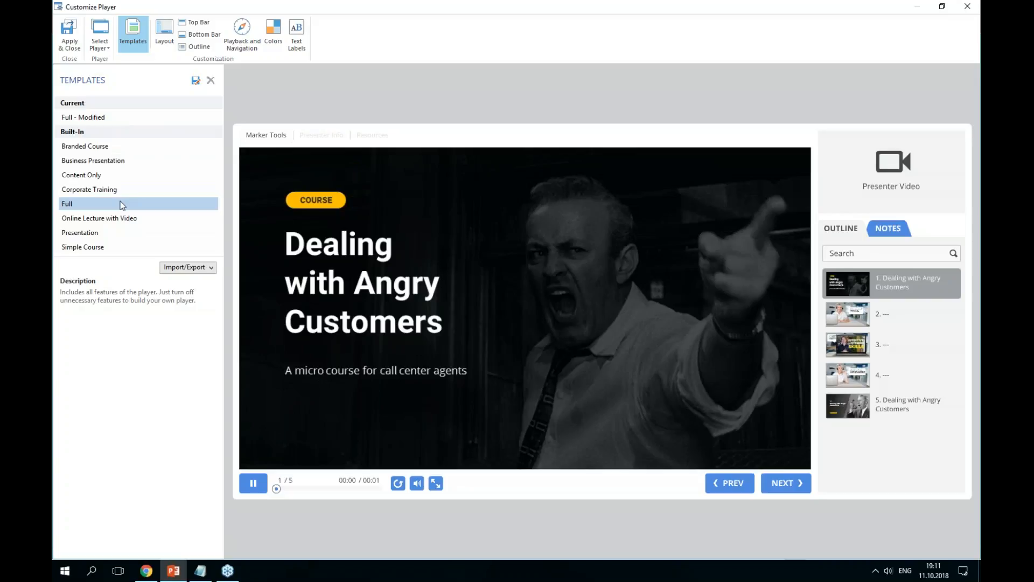
- Examine the placement options for notes in the player layout and restore the customization window to its smaller size
click(165, 44)
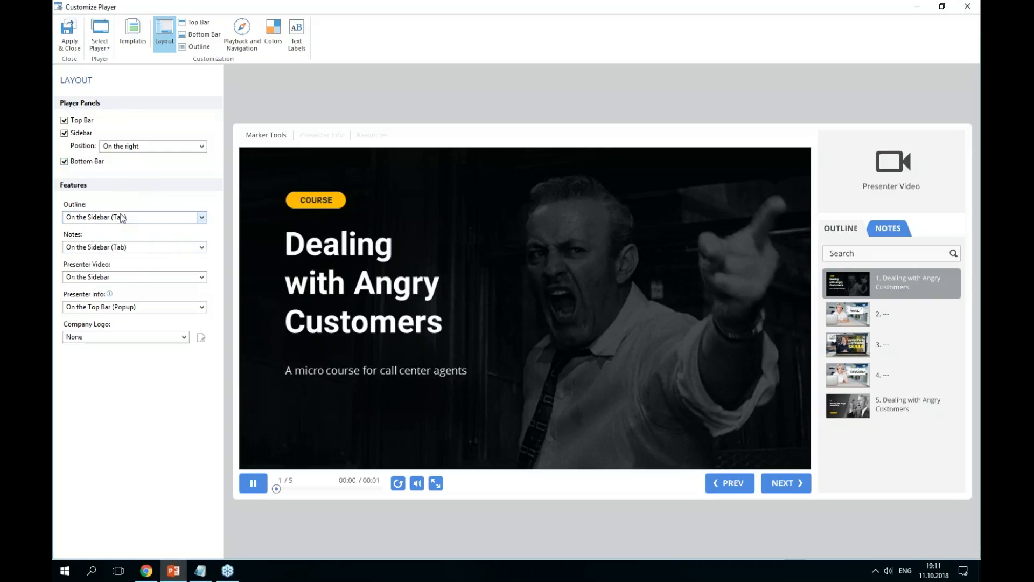
click(110, 247)
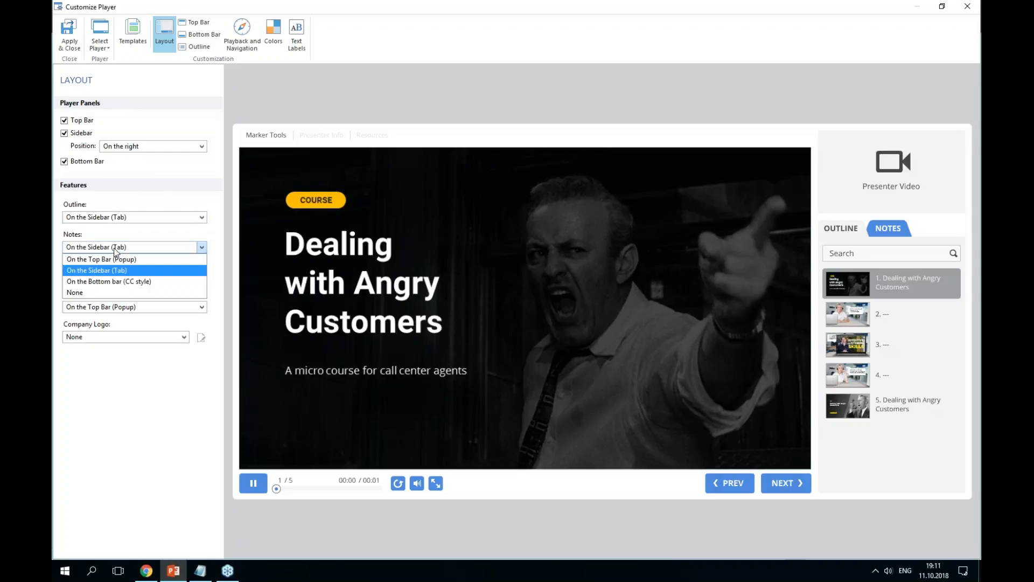
click(202, 243)
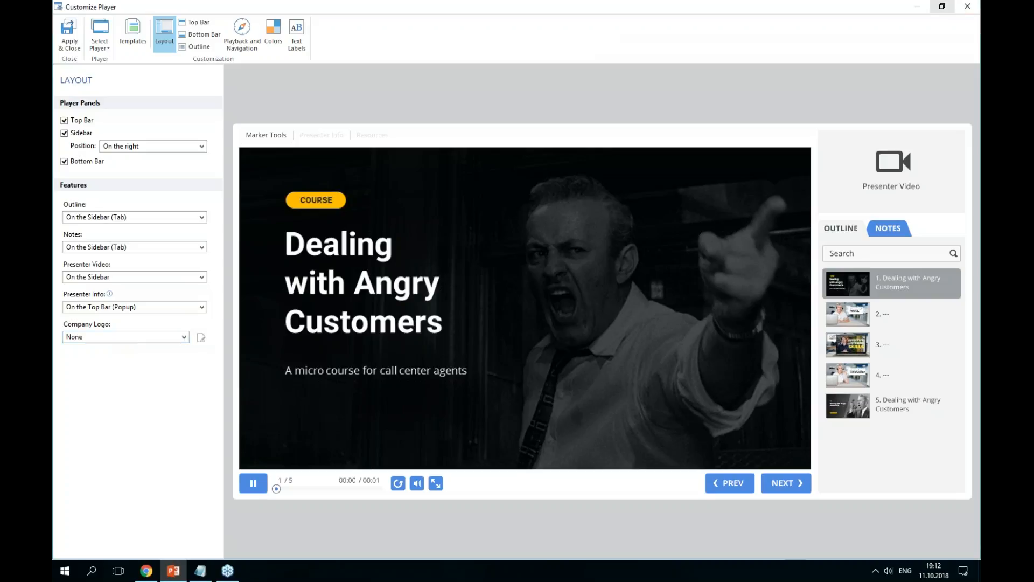
click(948, 7)
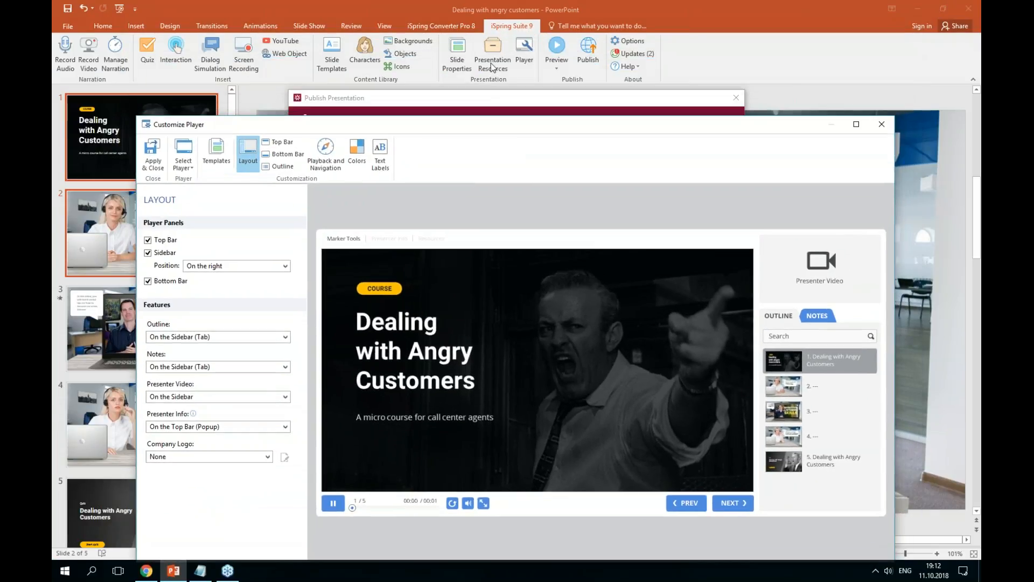
- Maximize the player customization window and review which buttons are enabled for the player's top bar
click(490, 63)
click(856, 124)
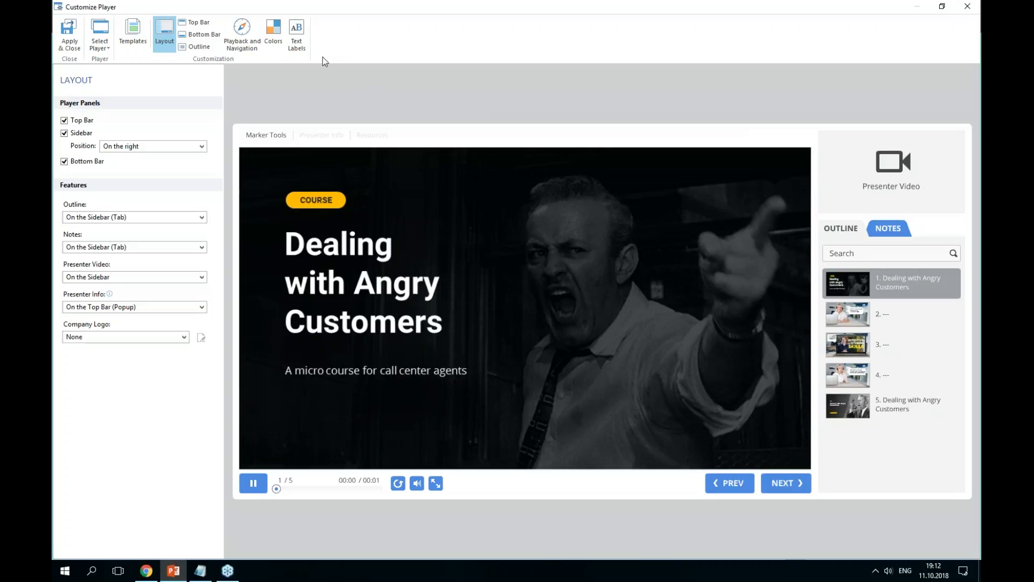
click(200, 25)
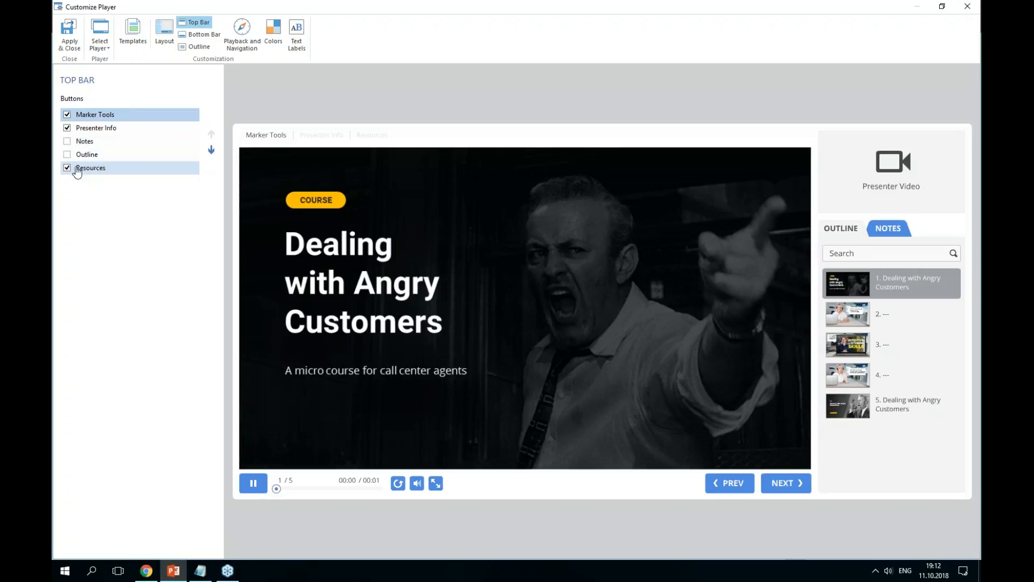
key(ctrl)
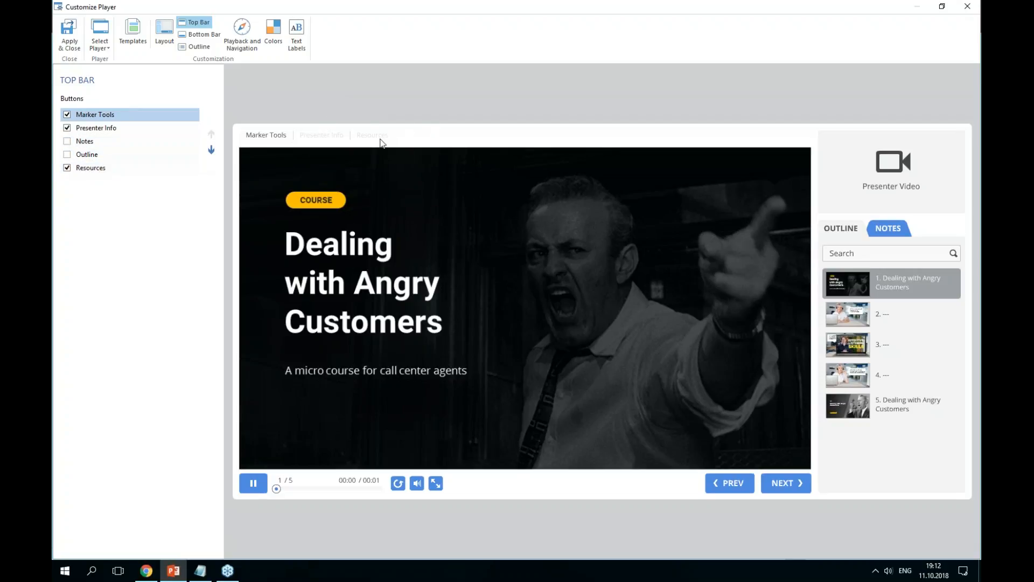
- Try hiding the bottom bar's seekbar, Play/Pause button and Fullscreen button, re-enabling each one
click(215, 37)
click(100, 125)
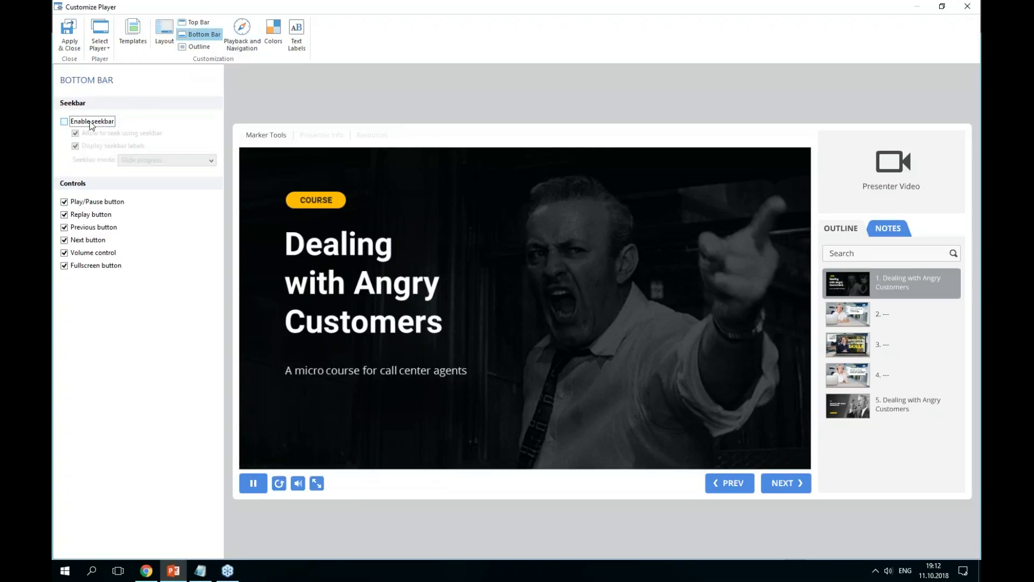
click(91, 123)
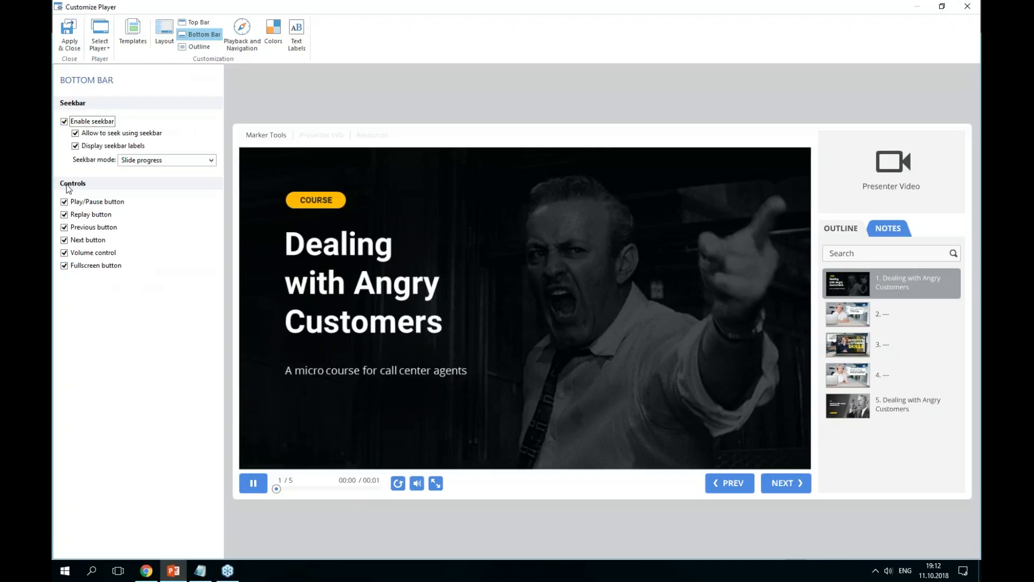
click(113, 205)
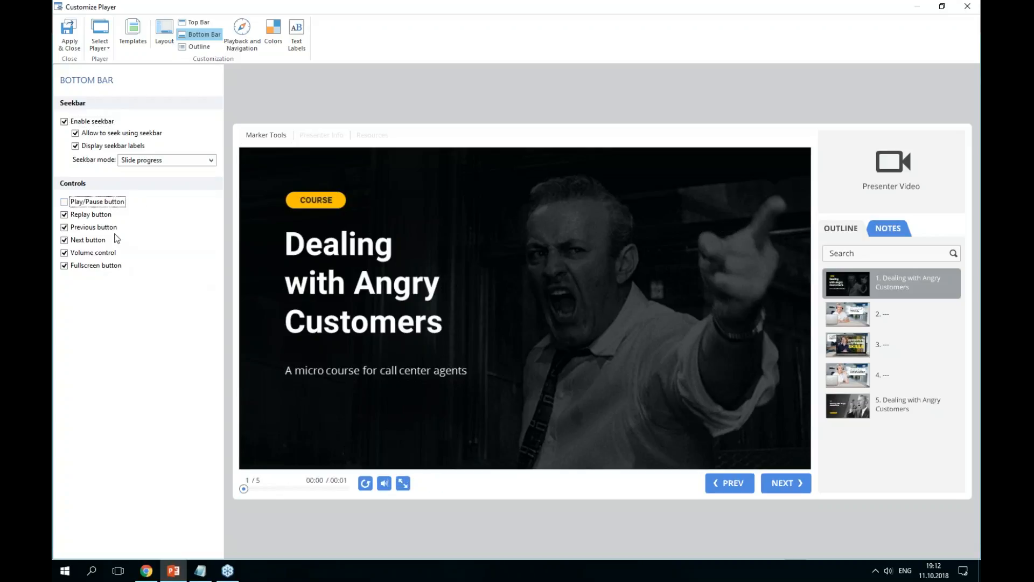
click(98, 206)
click(98, 268)
click(98, 268)
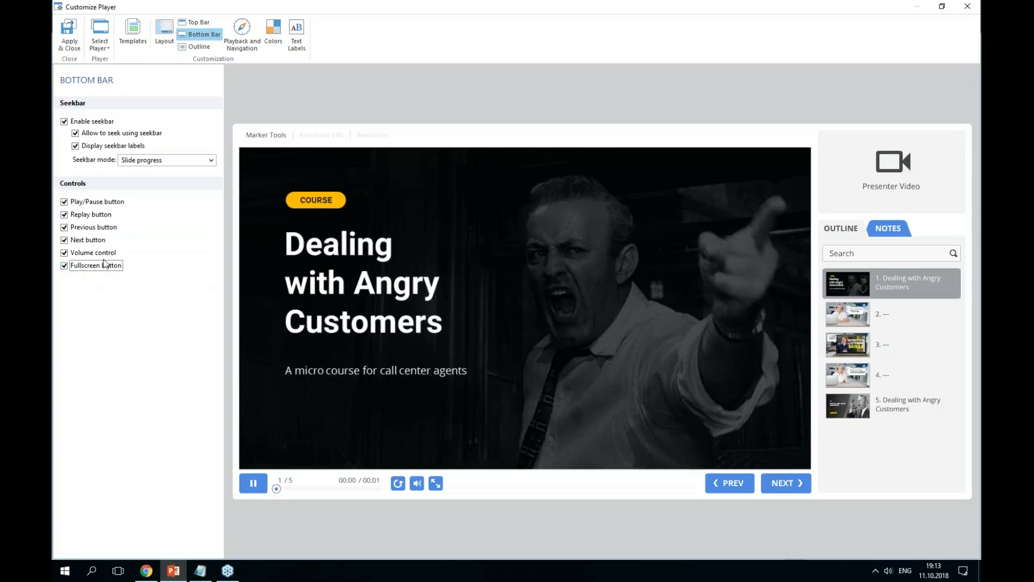
- Review the player's outline settings and the resume playback options for restarting the course, leaving them unchanged
click(193, 48)
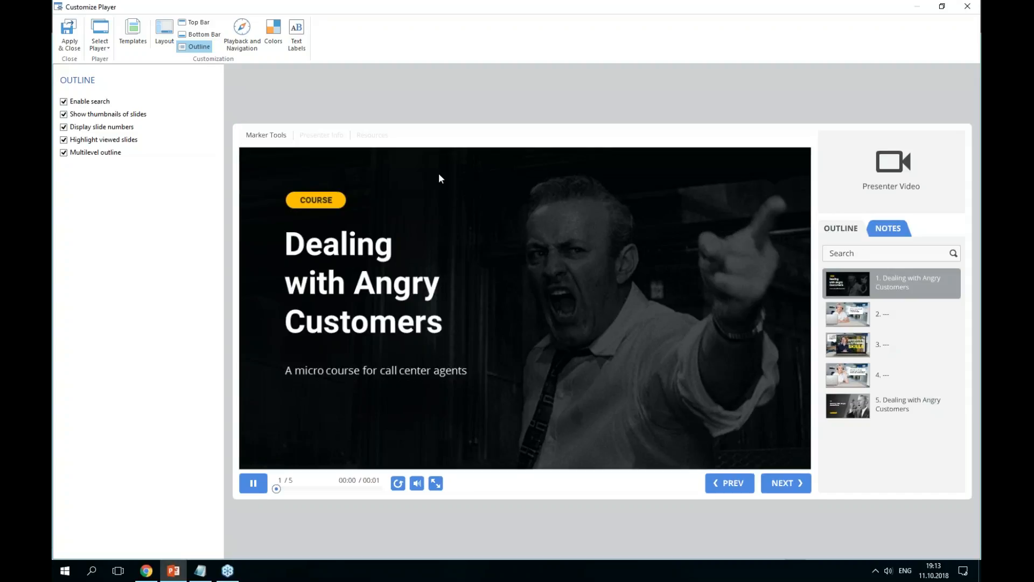
click(235, 33)
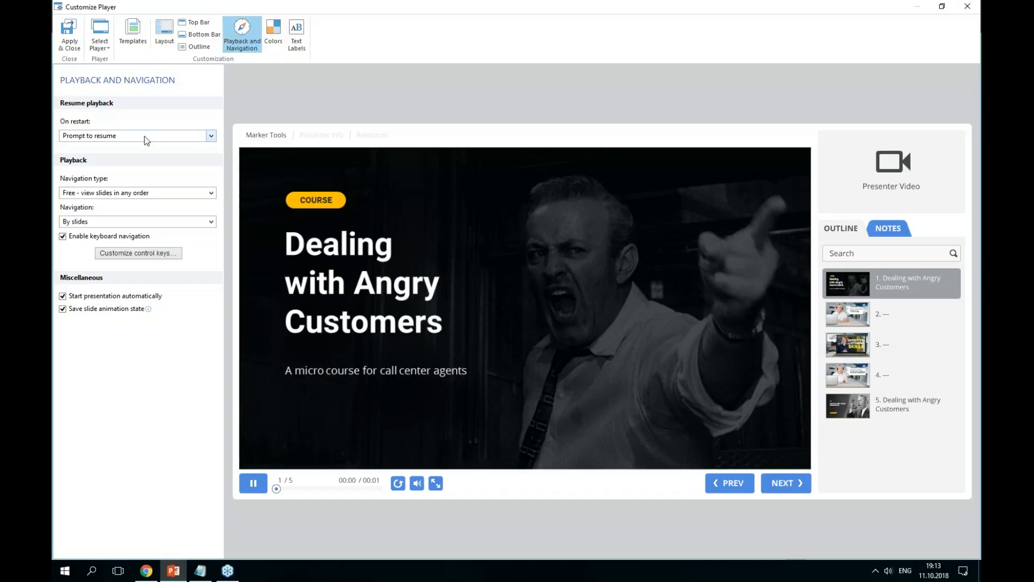
click(211, 136)
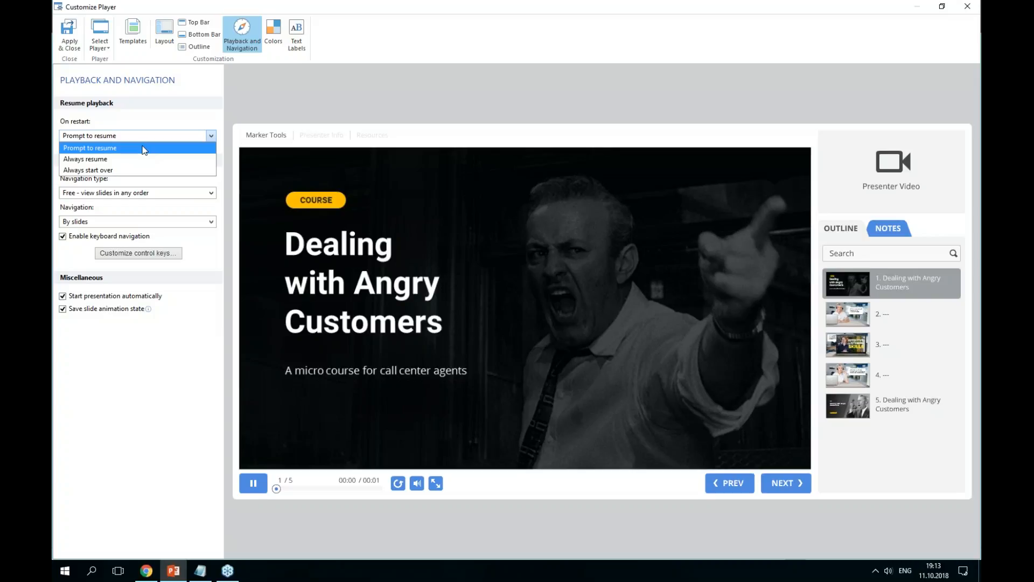
click(130, 163)
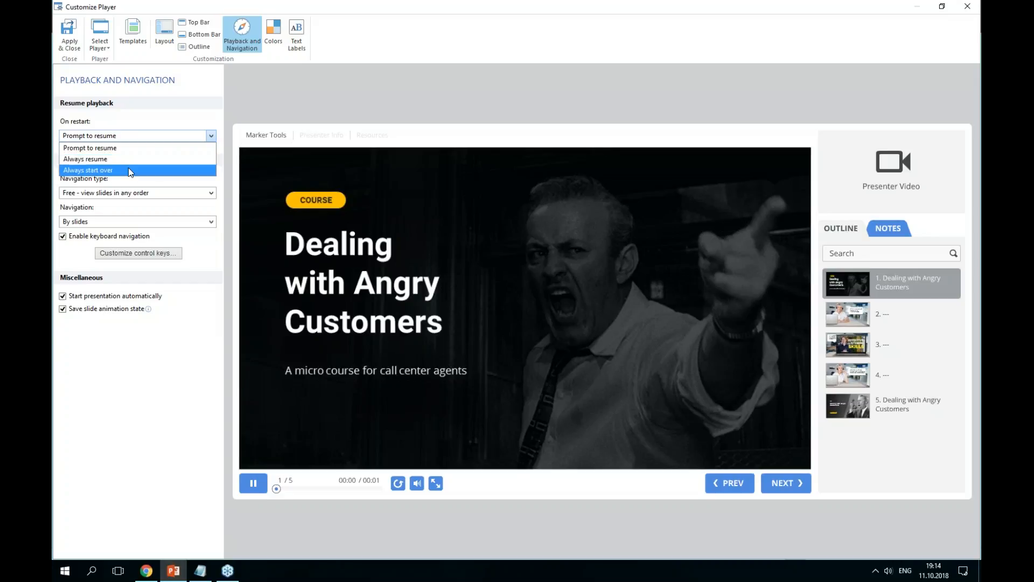
click(129, 170)
click(195, 252)
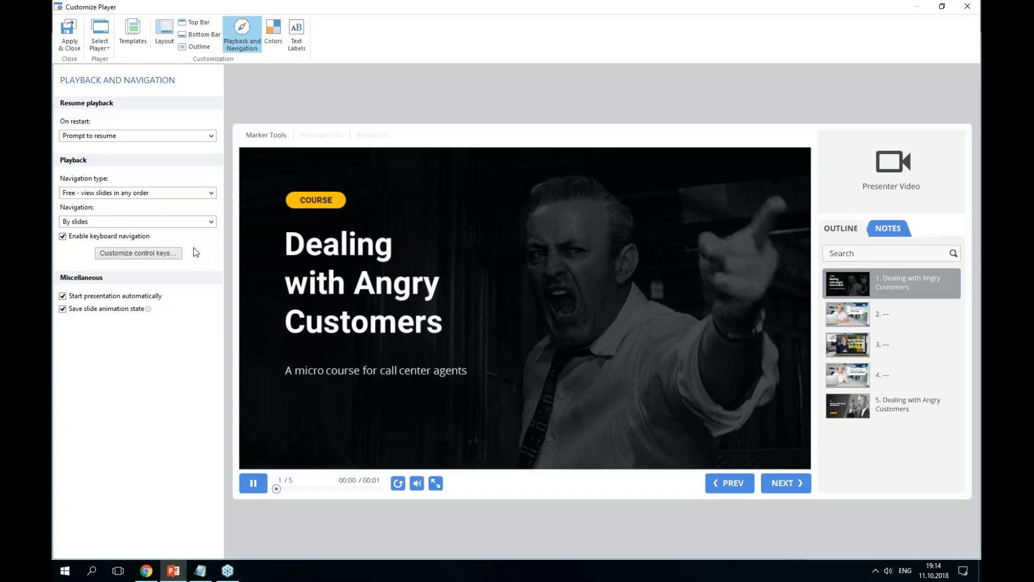
- Examine the navigation type options and the shortcut keys assigned to player controls, leaving both unchanged
click(182, 195)
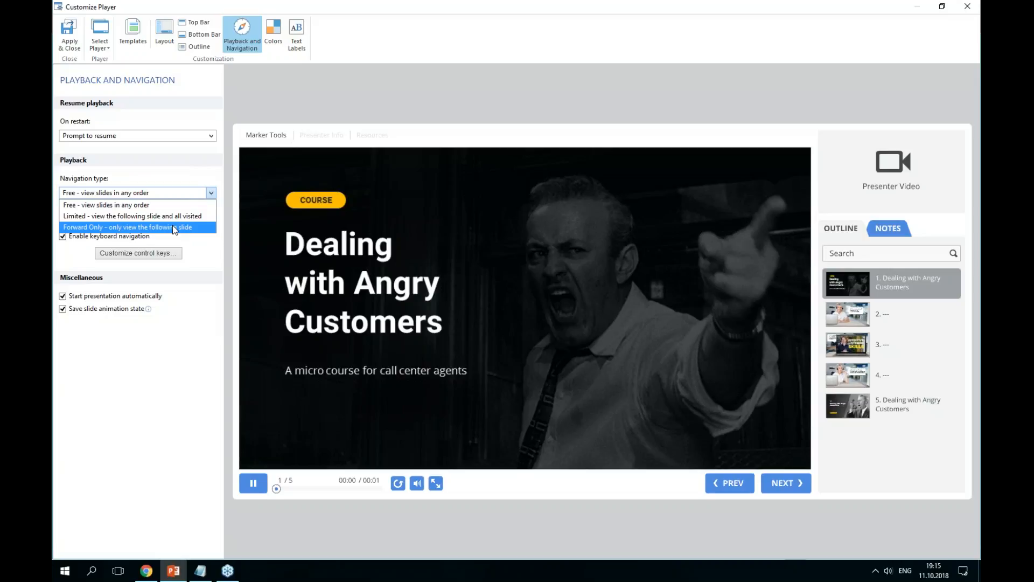
click(203, 264)
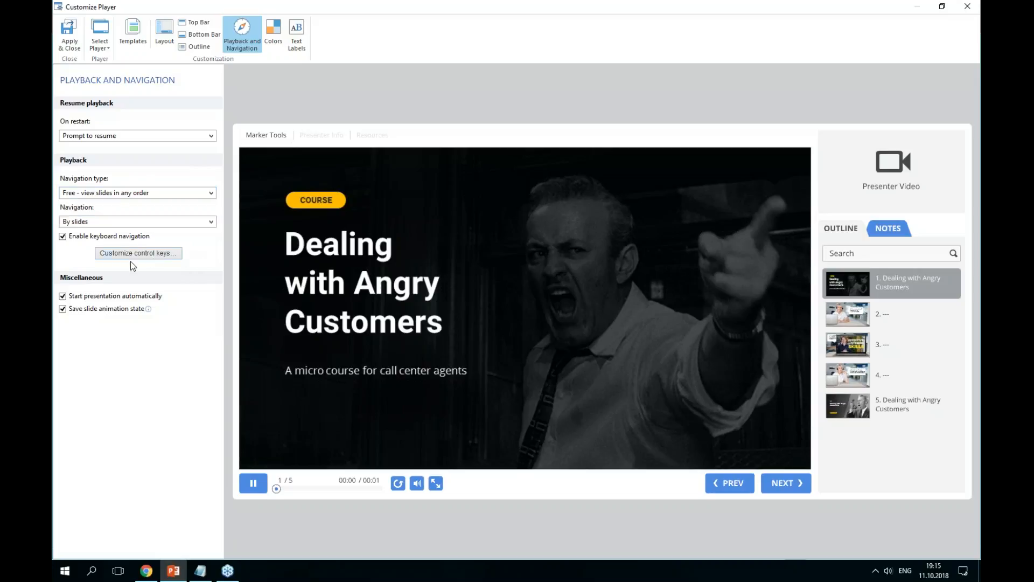
click(118, 255)
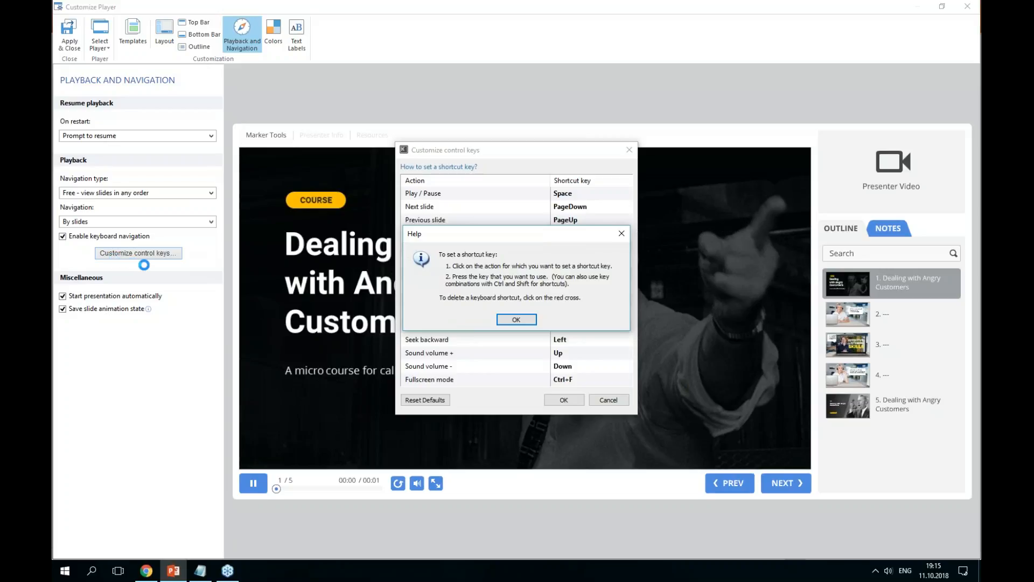
click(516, 319)
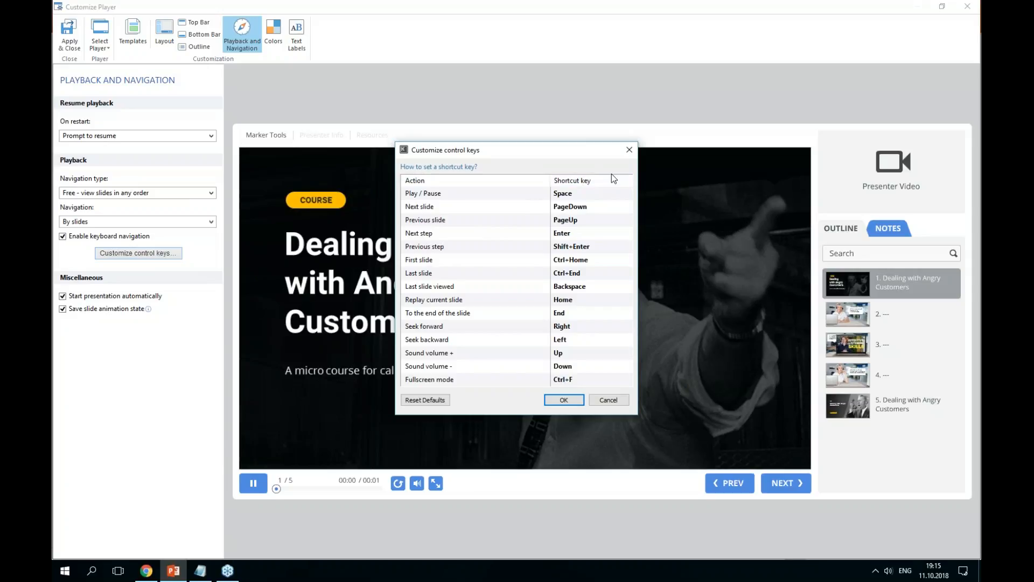
click(629, 151)
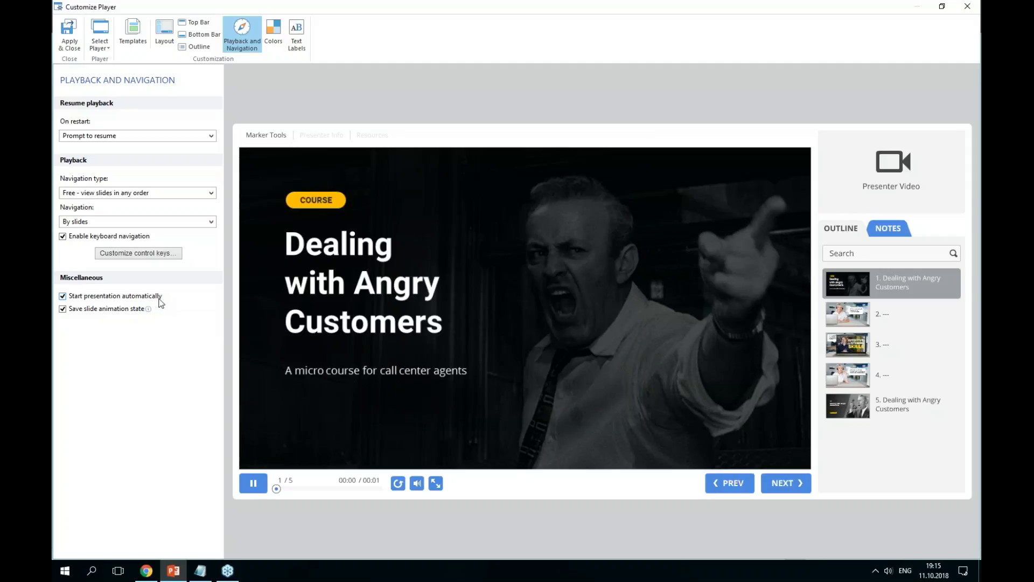
key(ctrl)
- Apply the built-in Dark Yellow color scheme to the player
click(266, 35)
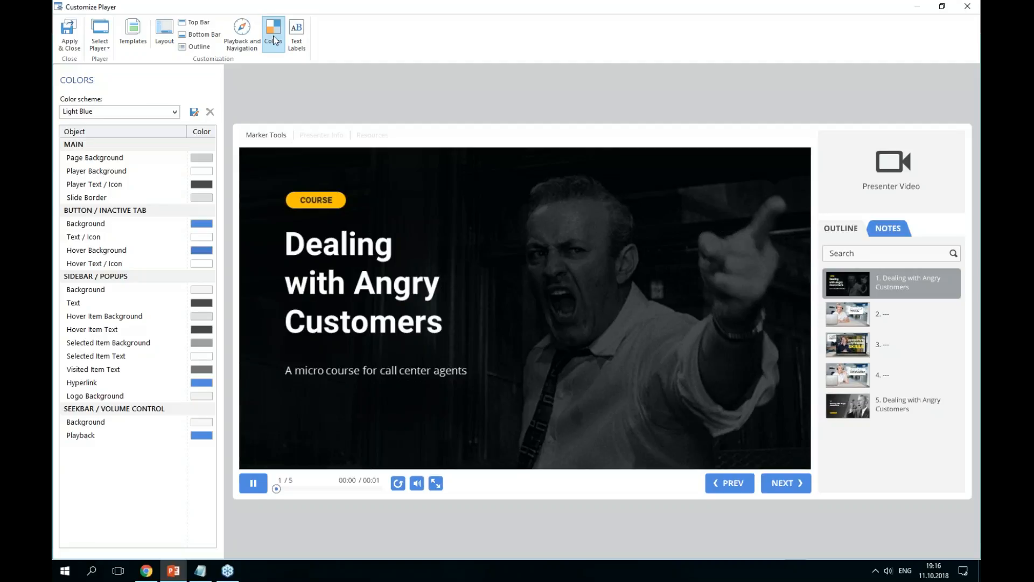
click(171, 112)
click(173, 112)
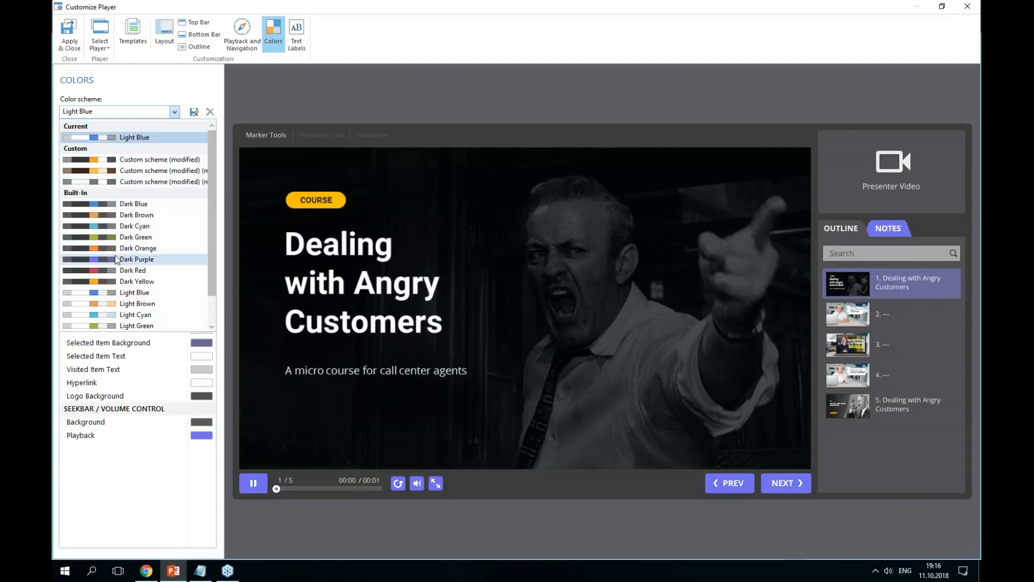
click(123, 282)
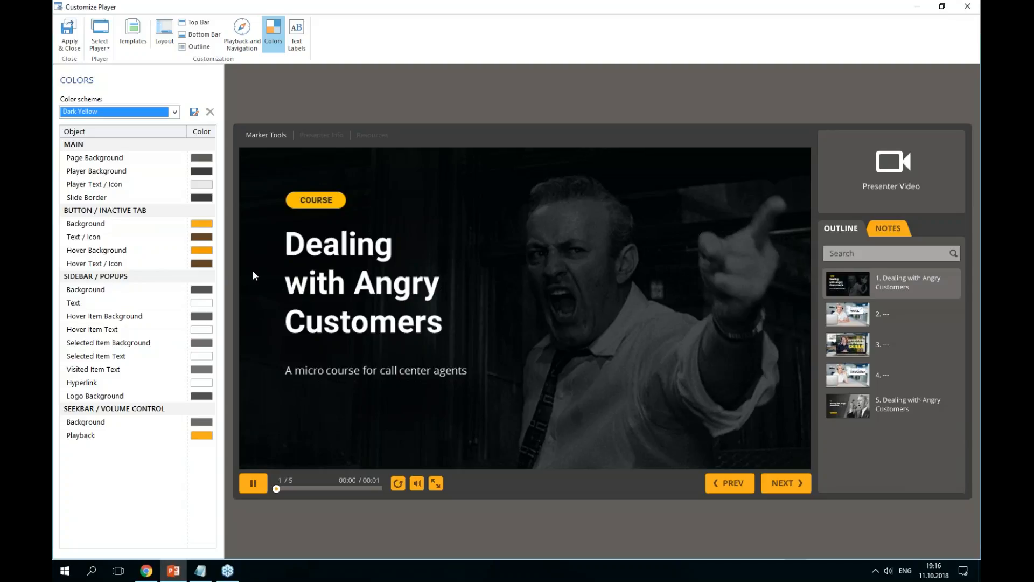
key(ctrl)
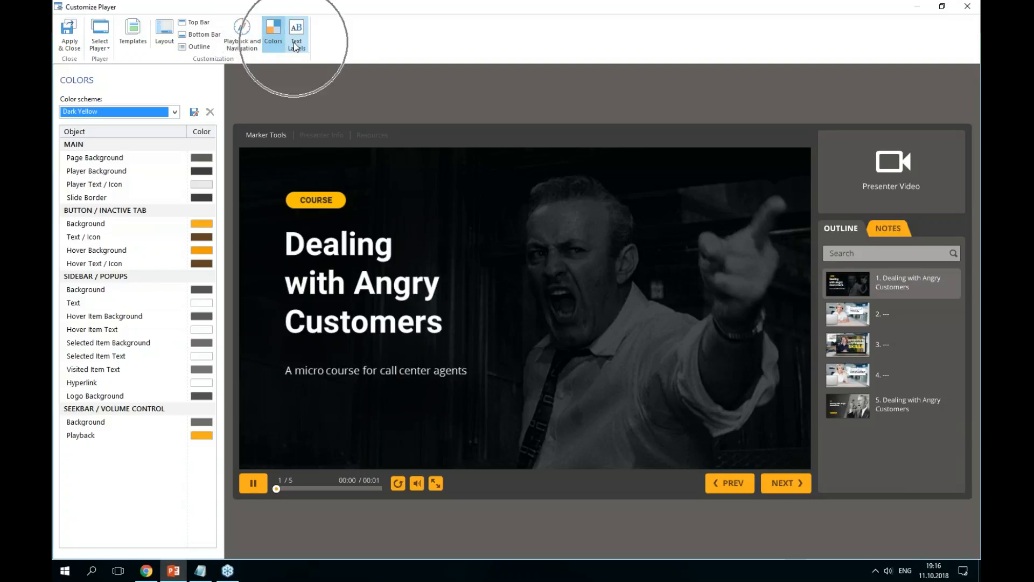
- Look through the English preset's player text labels and close the player customization
click(294, 43)
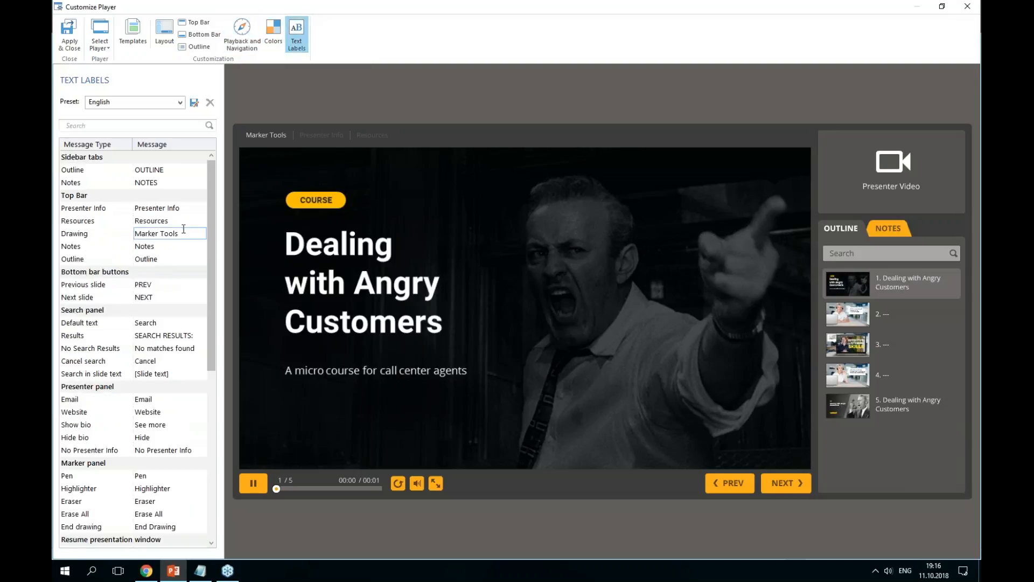
scroll(181, 300, down, 3)
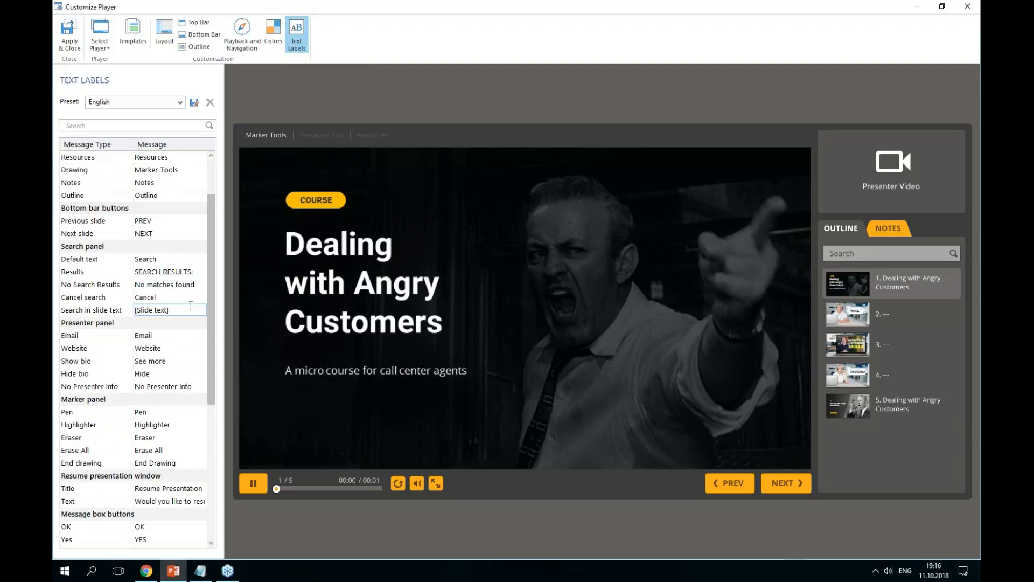
scroll(181, 300, down, 2)
scroll(181, 300, up, 5)
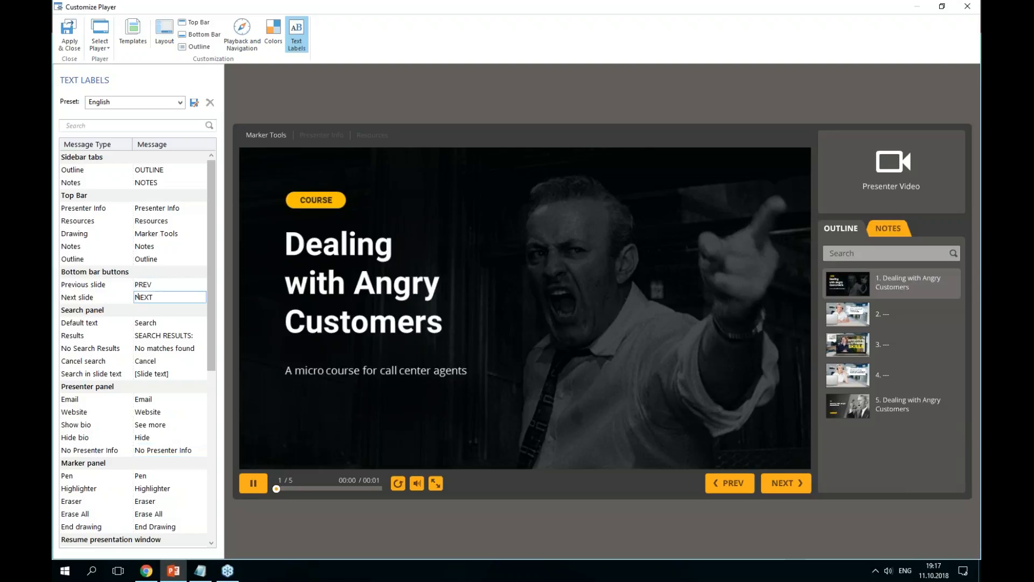
mouse_move(81, 314)
click(968, 6)
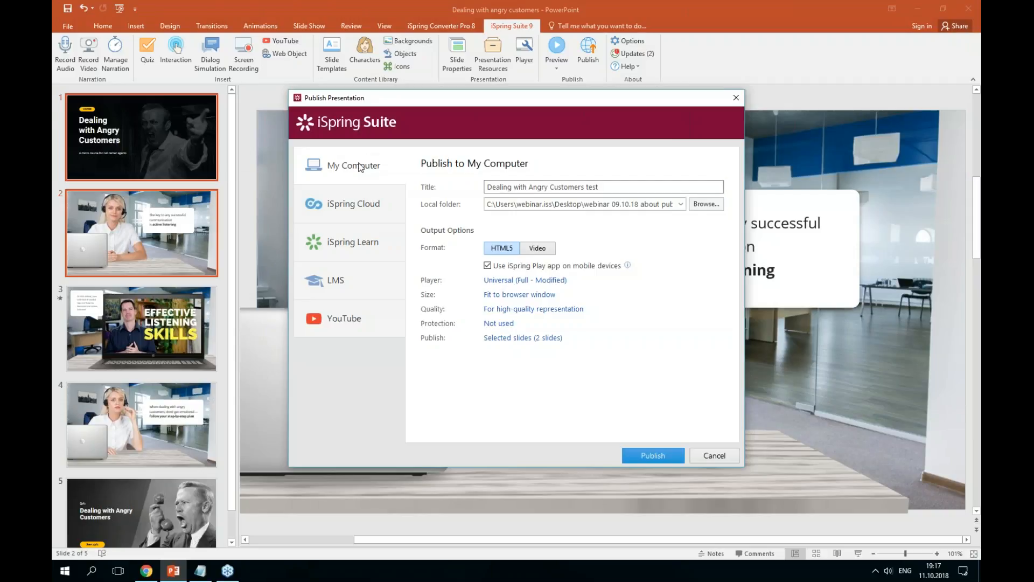
- Look at the course size options without changing them, and briefly reopen the Universal player's customization
click(511, 294)
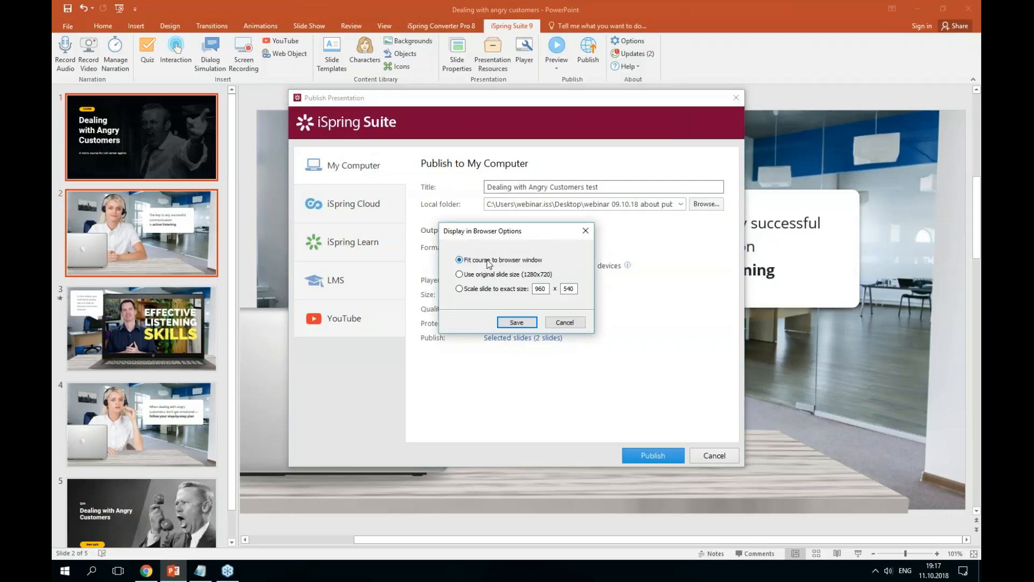
click(574, 325)
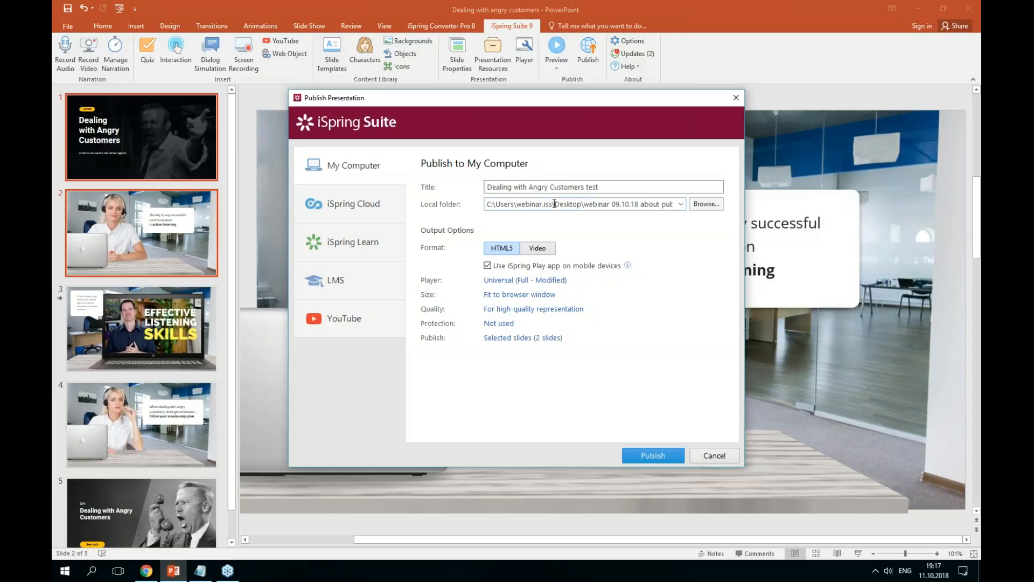
click(505, 286)
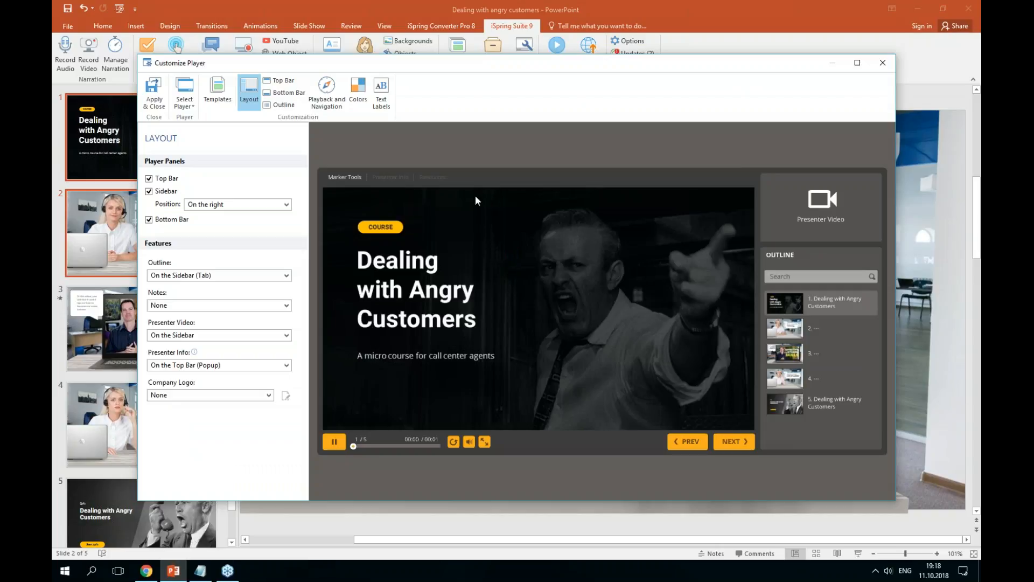
click(157, 97)
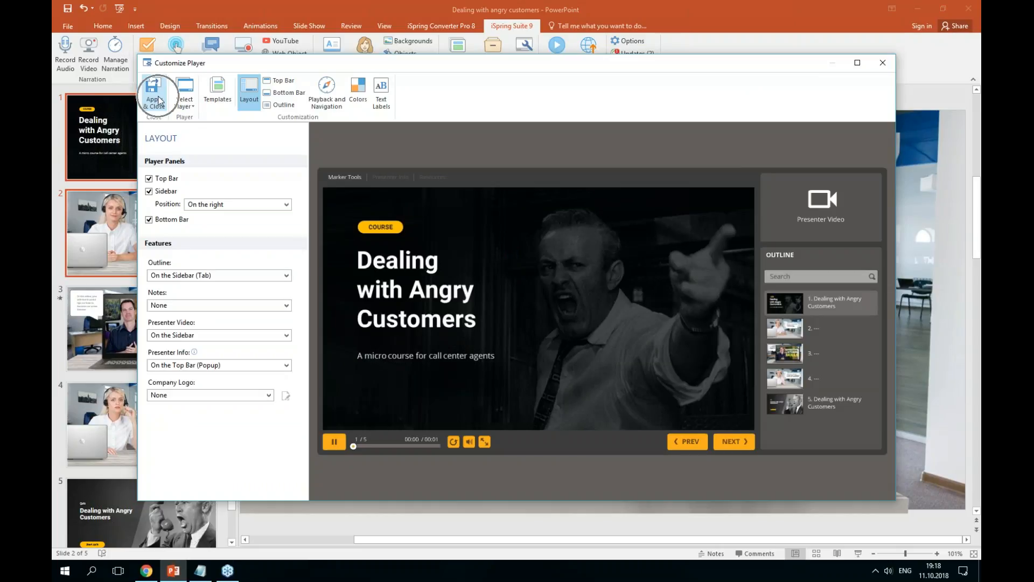
click(883, 62)
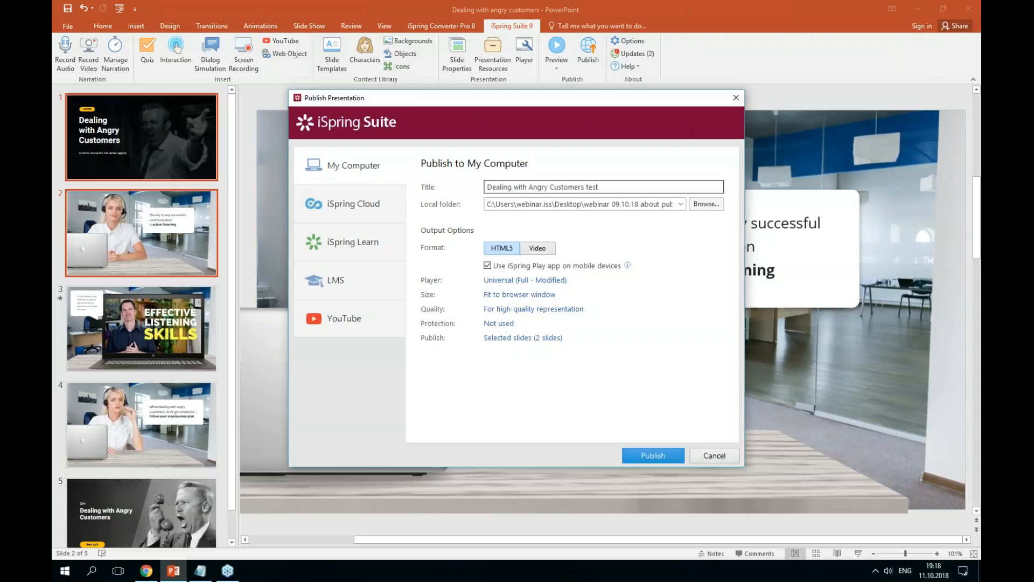
- Review the browser display options for window fit, original slide size and exact scaling, and dismiss them without saving
click(536, 296)
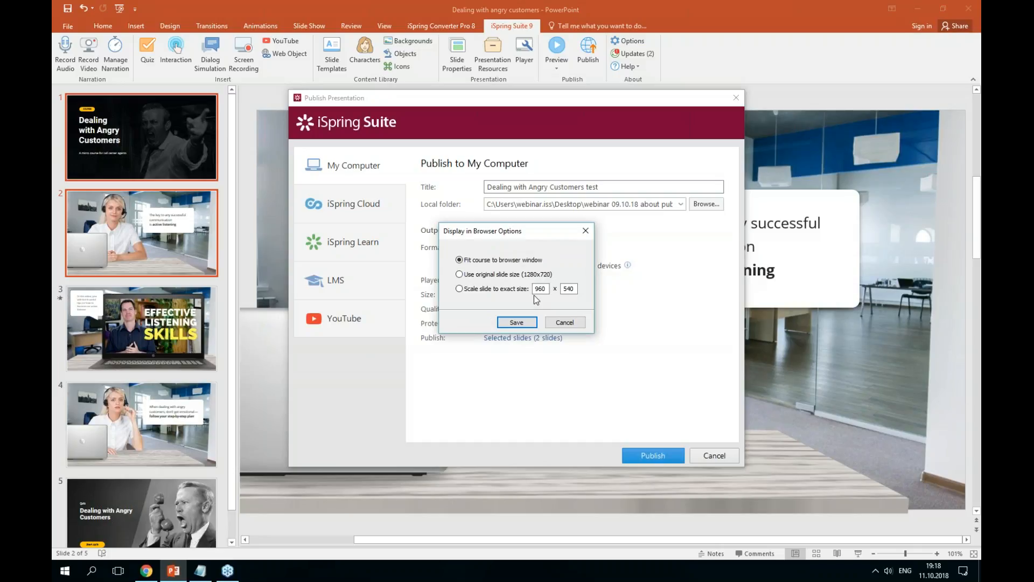
click(494, 289)
click(566, 323)
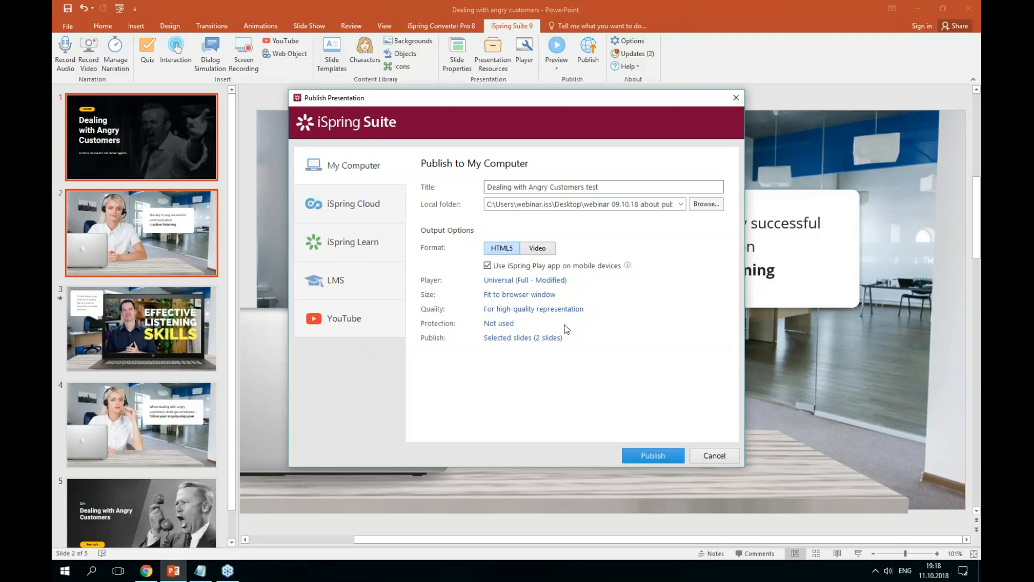
- Review the compression presets, set images to be optimized for a 2048 x 1536 resolution, and save the quality settings
click(564, 310)
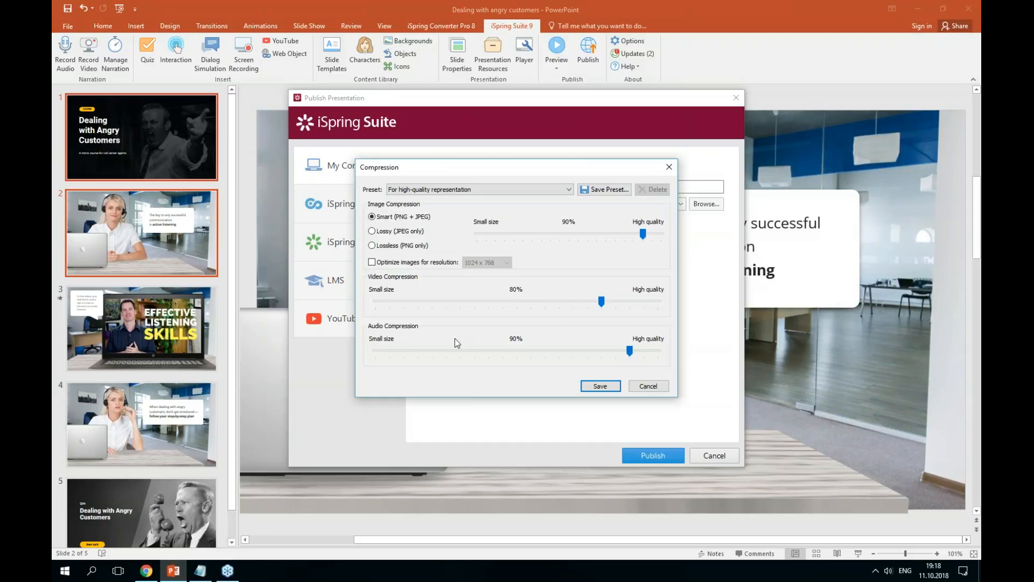
key(ctrl)
key(ctrl)
click(458, 190)
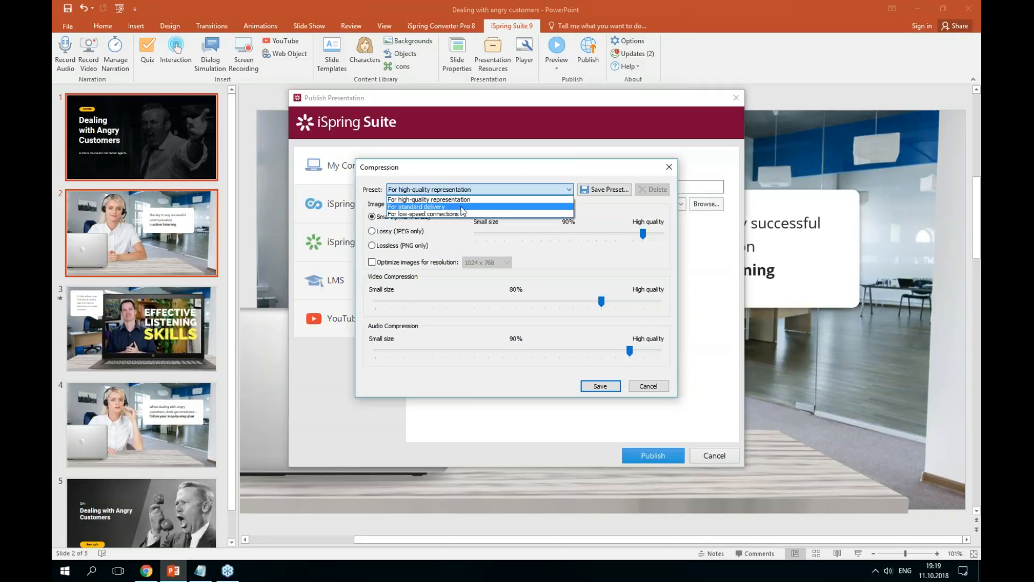
click(408, 279)
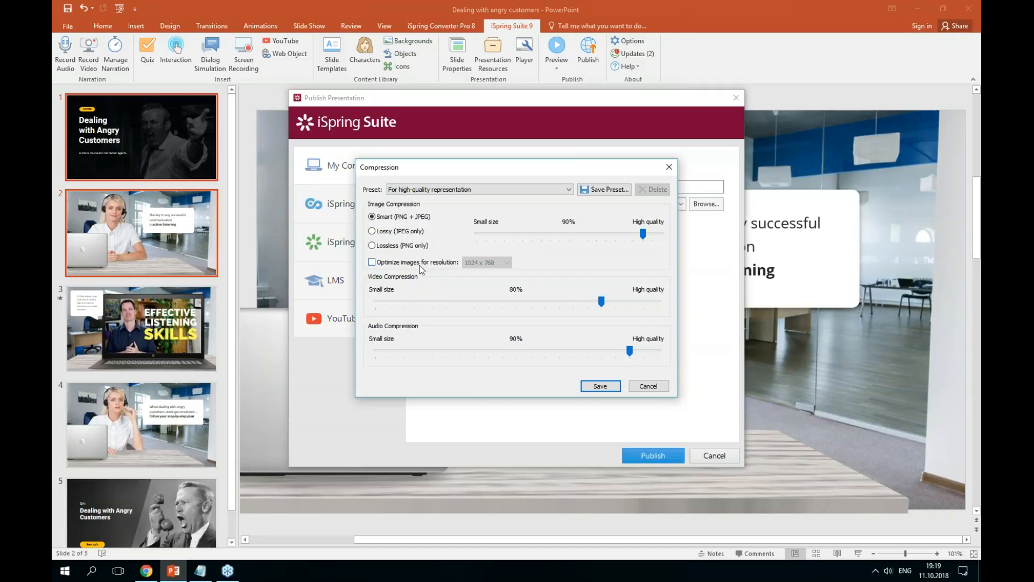
click(419, 264)
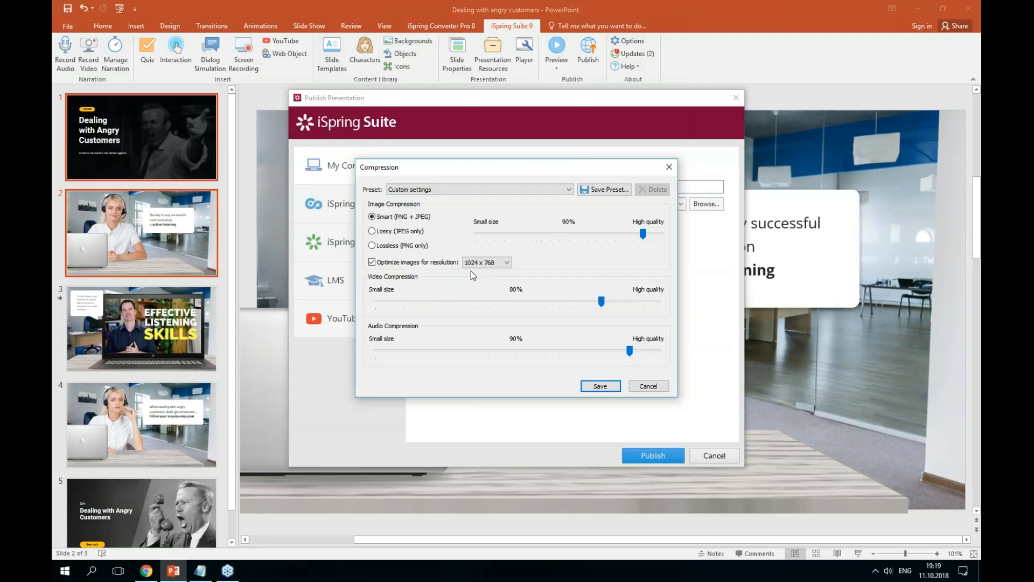
click(487, 263)
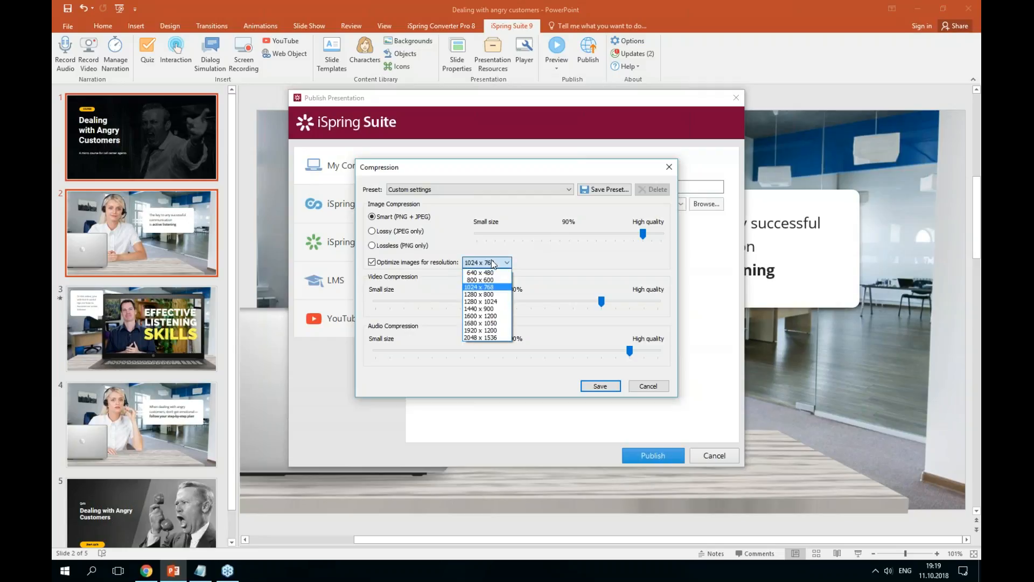
click(504, 339)
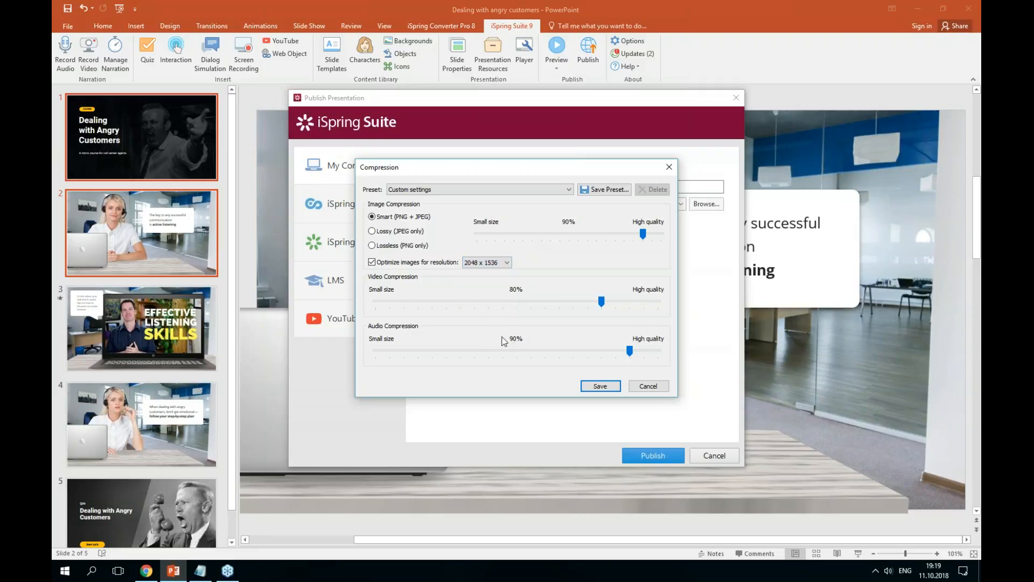
click(597, 386)
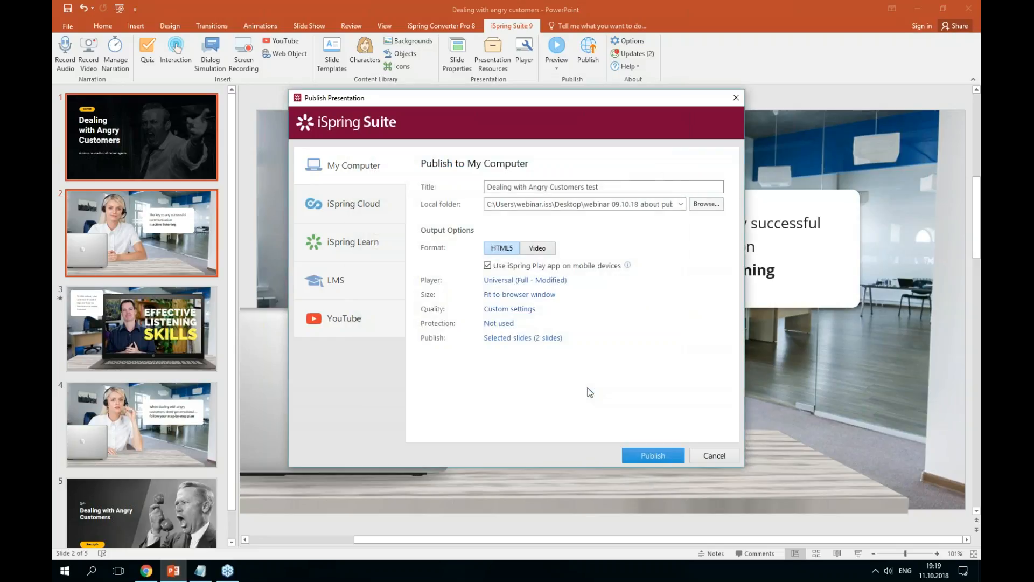
- Review the watermark, password, time and domain protection options without saving, and view the choices for which slides to publish
click(508, 323)
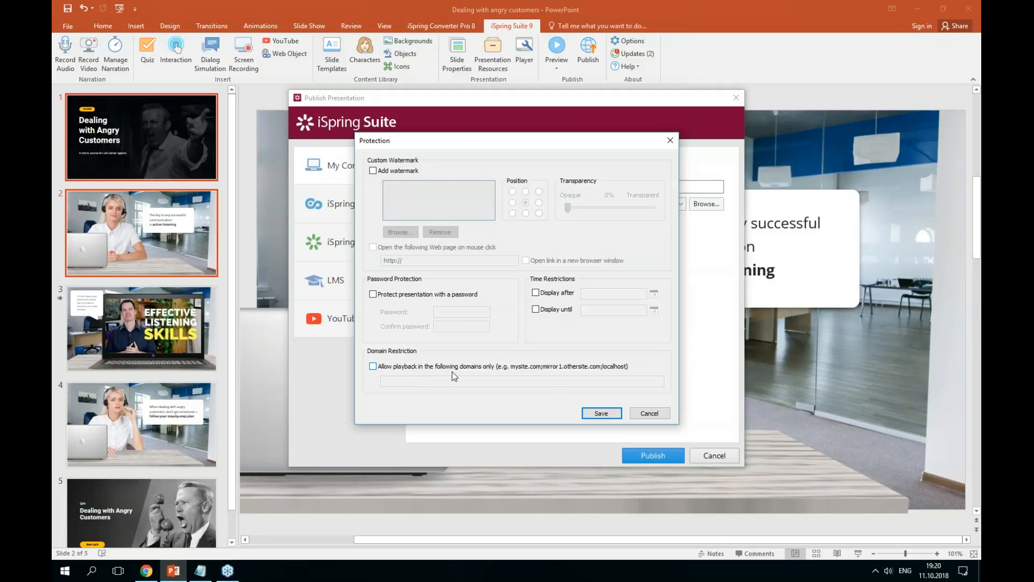
click(651, 415)
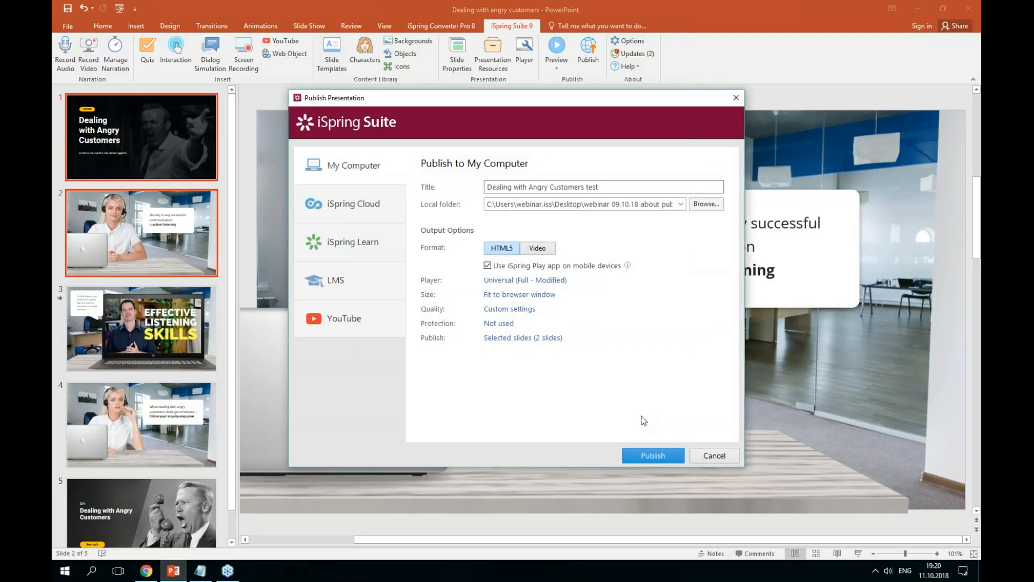
click(543, 338)
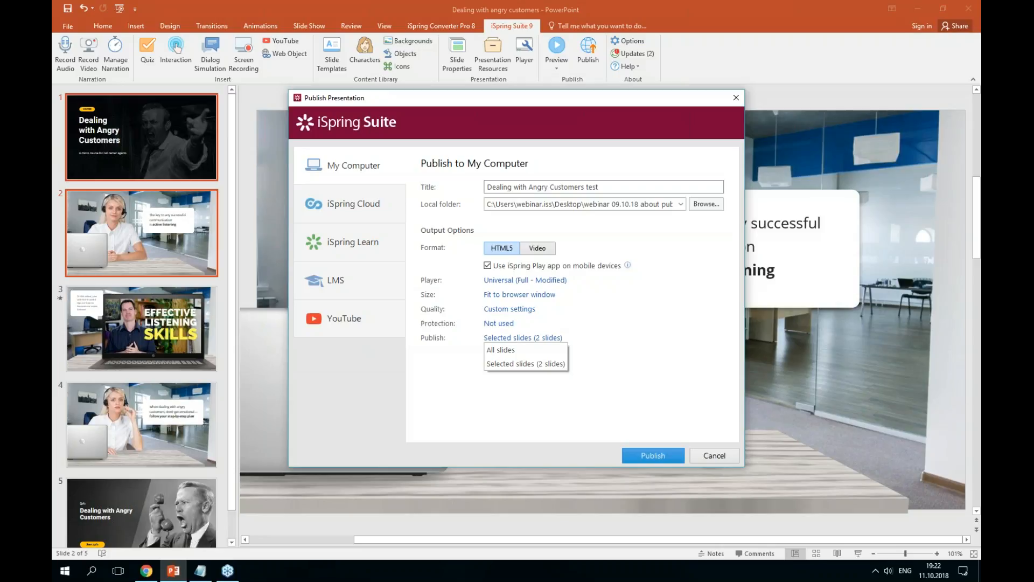
- Choose iSpring Cloud as the publishing destination, view its repository and tracking pages in Chrome, and return to PowerPoint
click(384, 204)
click(348, 205)
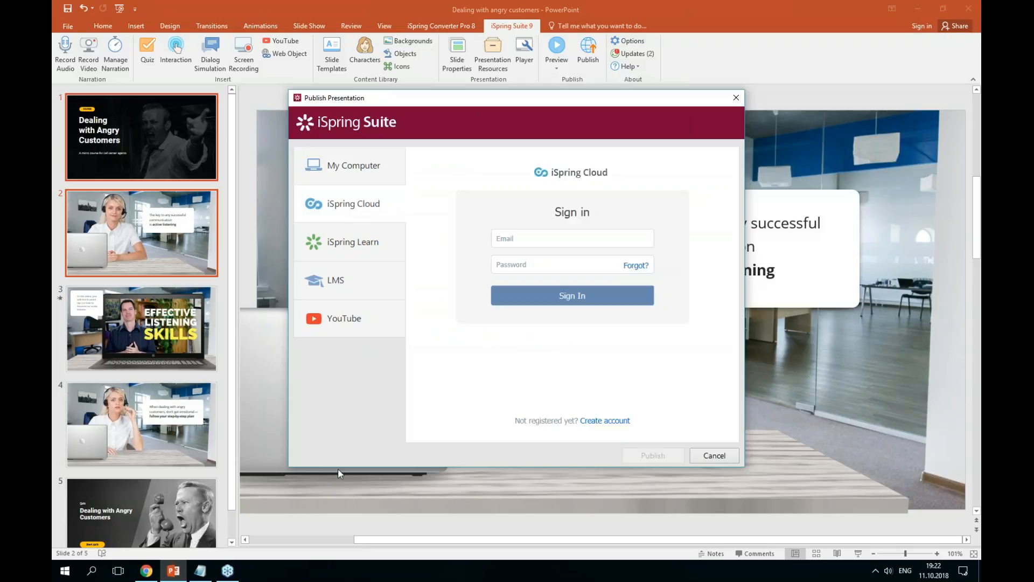
click(146, 572)
click(138, 7)
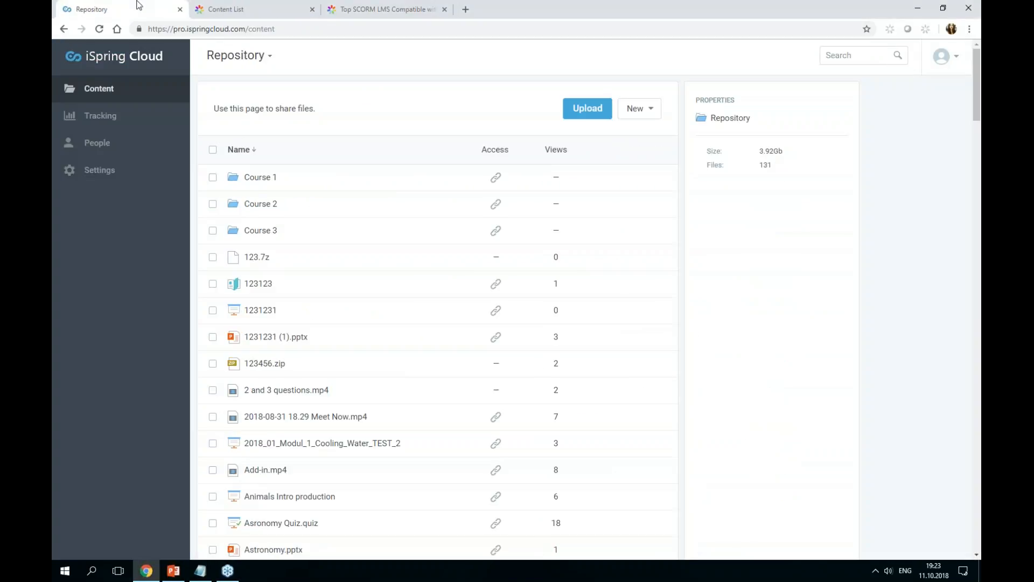
click(100, 30)
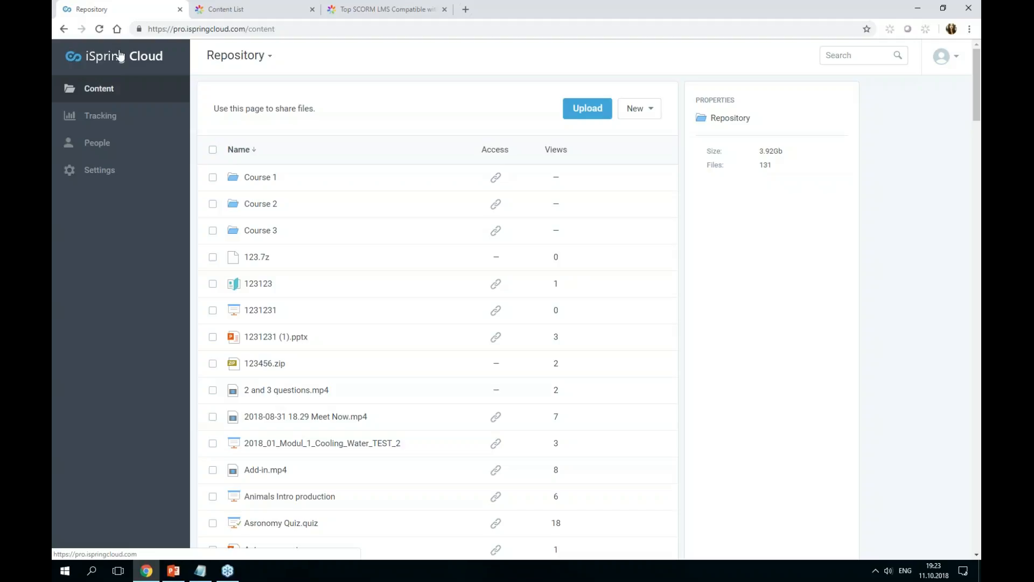
click(118, 116)
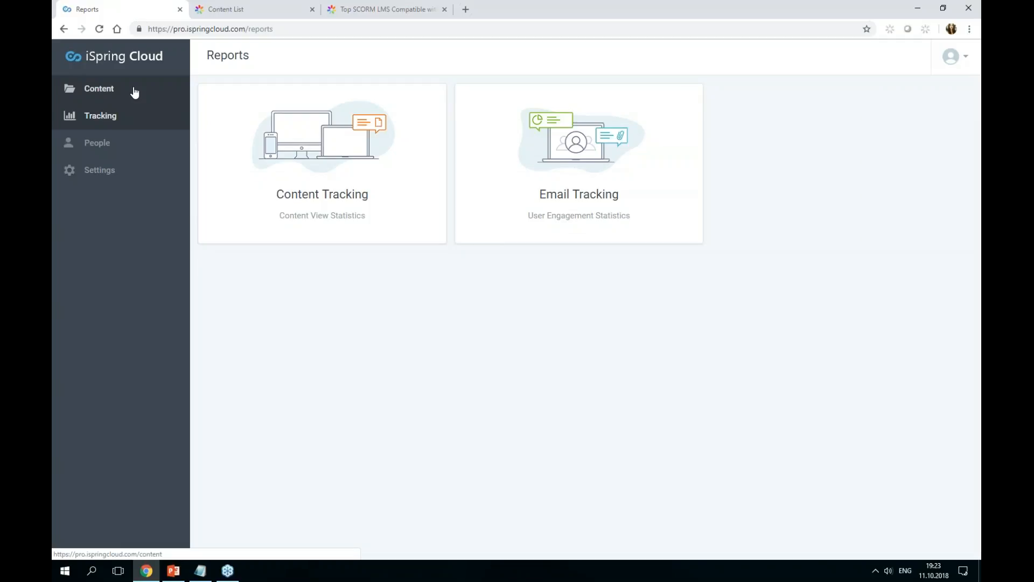
click(231, 575)
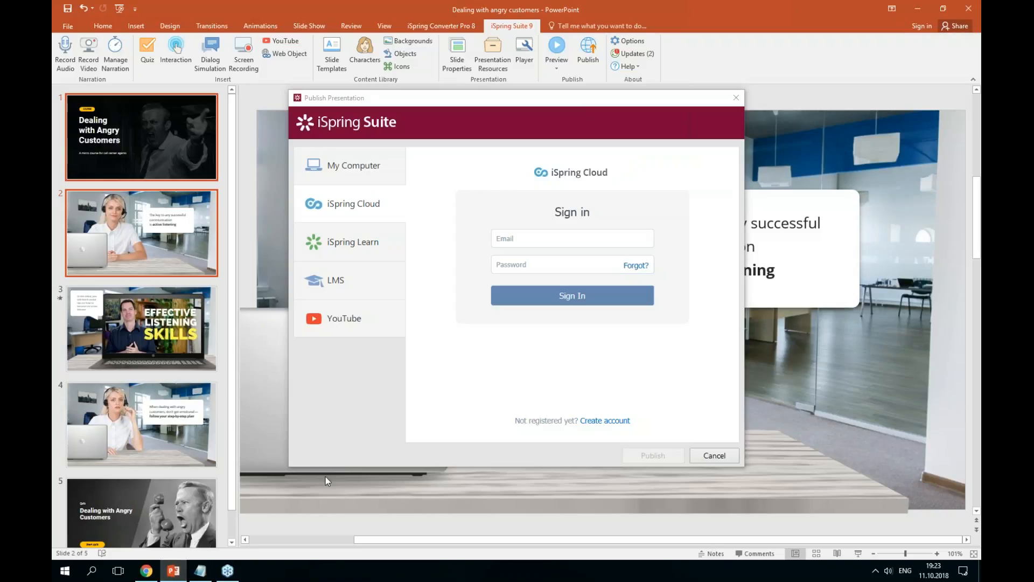
- Sign in to iSpring Cloud by pasting the account e-mail and the account password
click(208, 574)
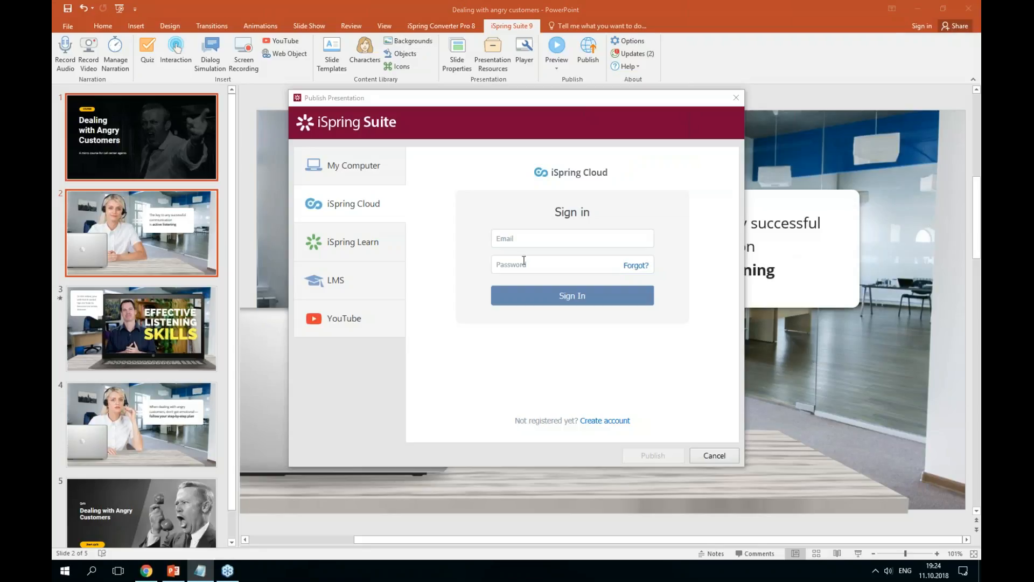
click(549, 239)
key(ctrl+v)
click(539, 265)
key(ctrl+v)
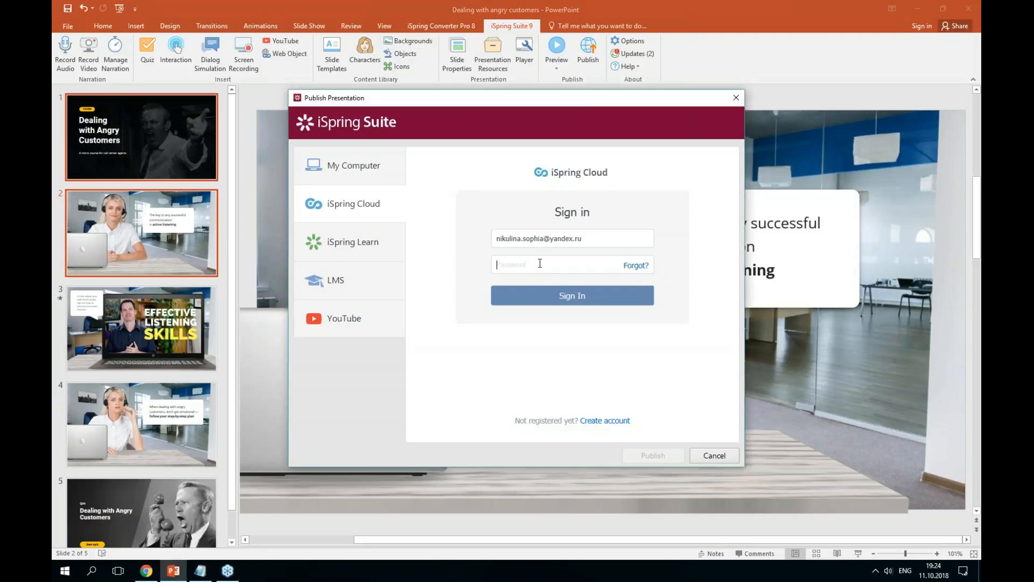
click(535, 297)
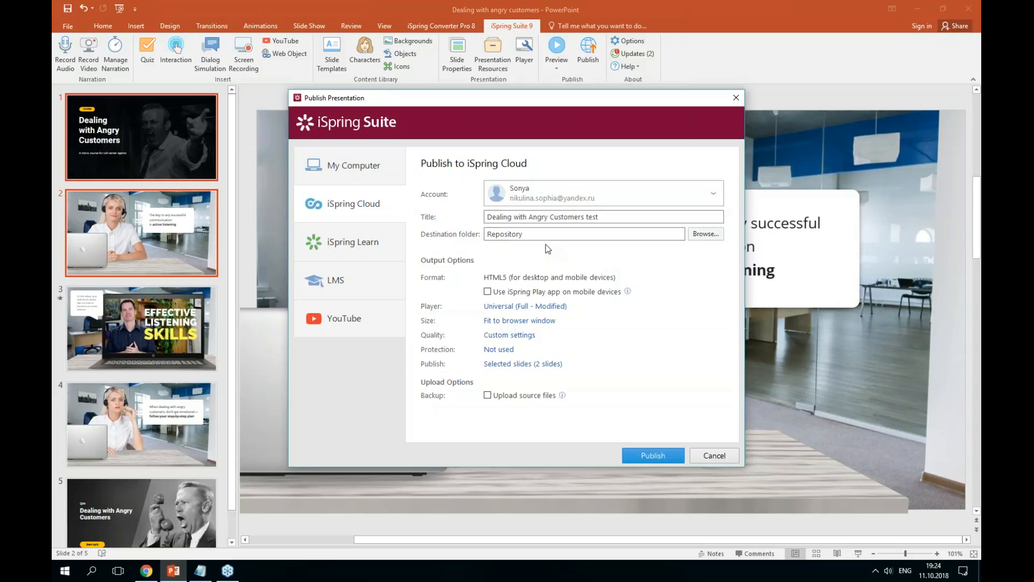
- Look at the available destination folders, keep Repository, and publish the selected slides to iSpring Cloud
click(716, 232)
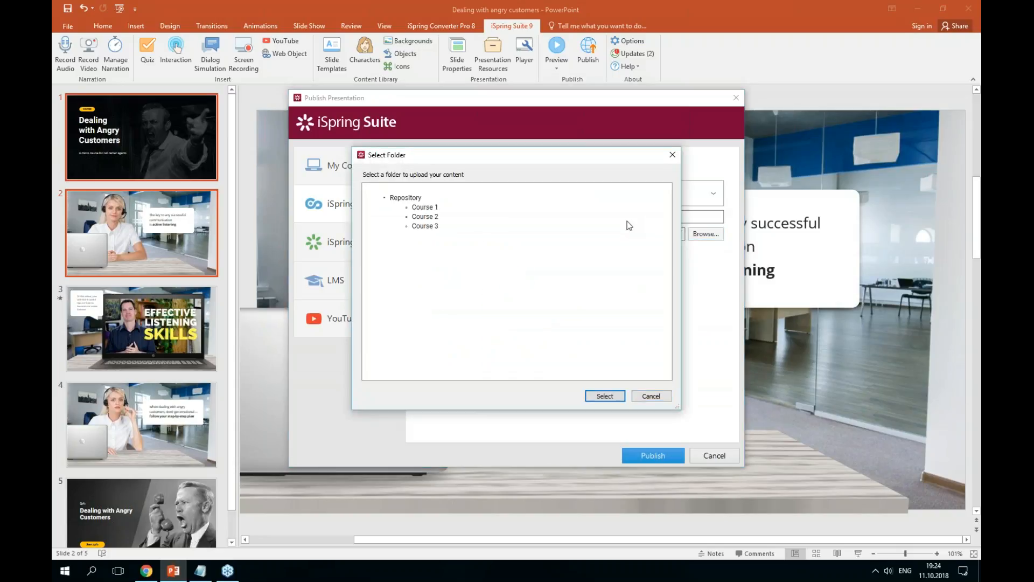
click(651, 396)
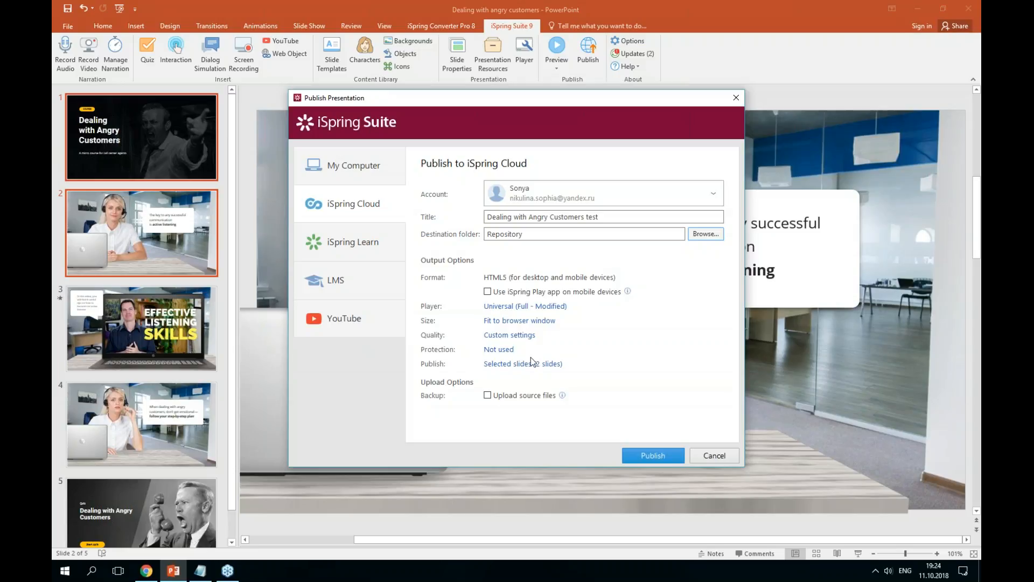
click(526, 399)
click(550, 364)
click(619, 362)
click(647, 456)
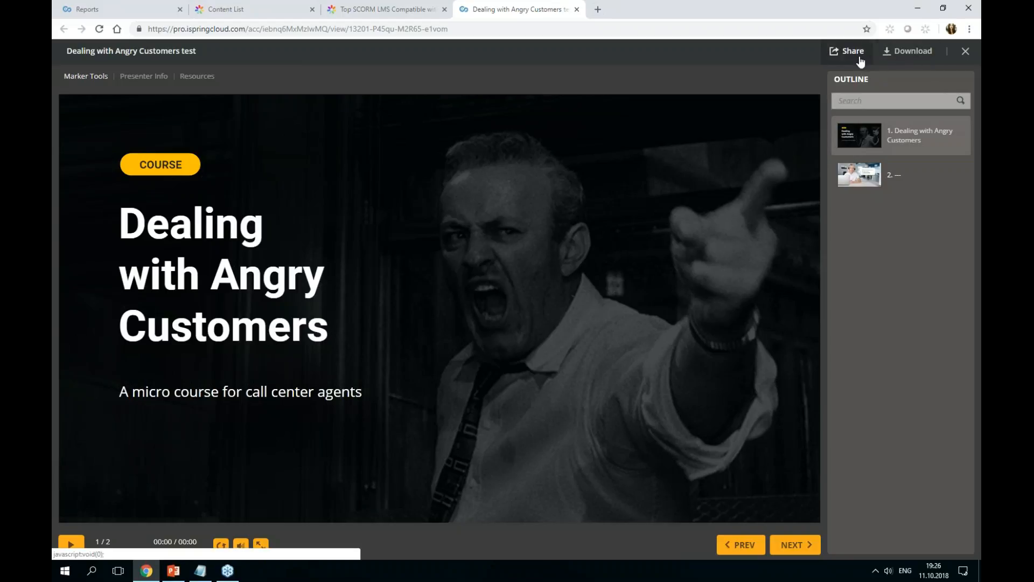
- Open the sharing settings of the published course and turn on link access
click(847, 102)
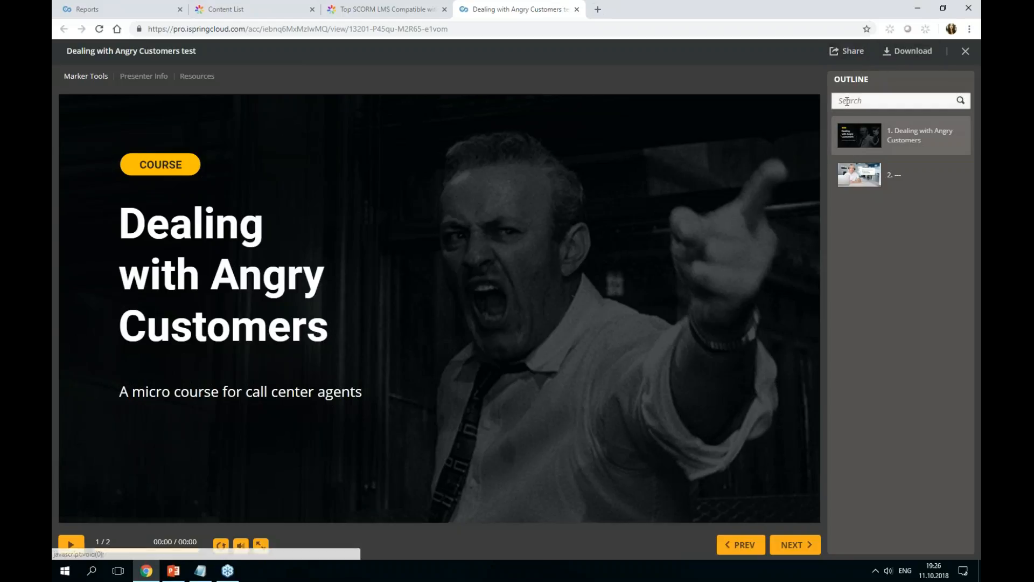
click(852, 53)
click(631, 218)
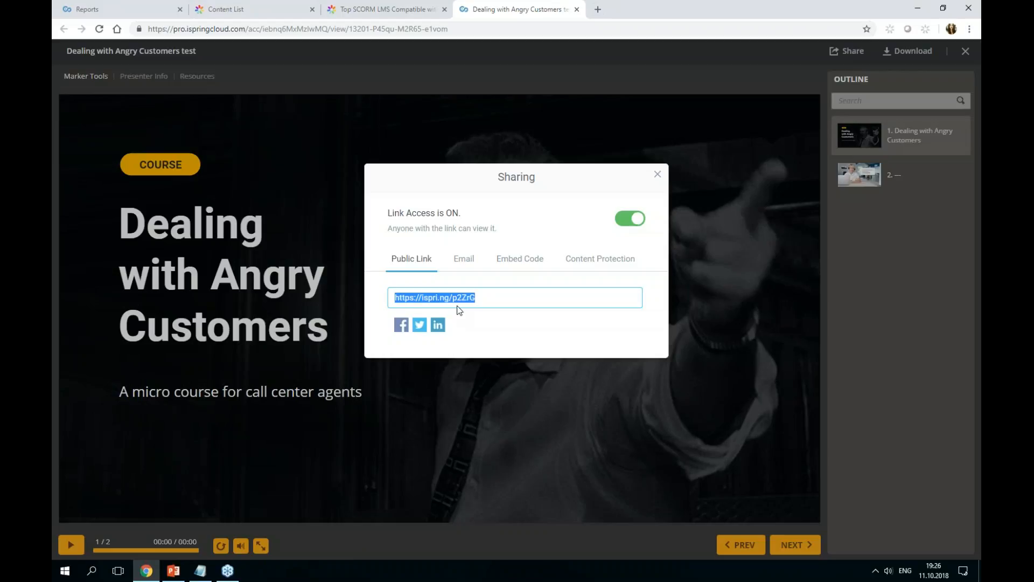
- Review the email, embed code and content protection options for sharing the course, and close the sharing settings
click(476, 261)
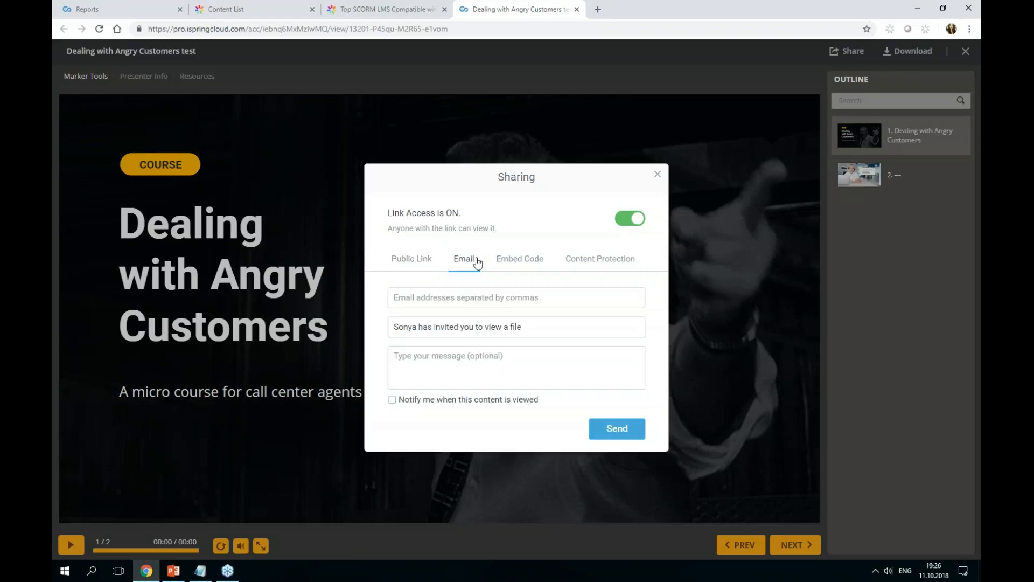
click(543, 264)
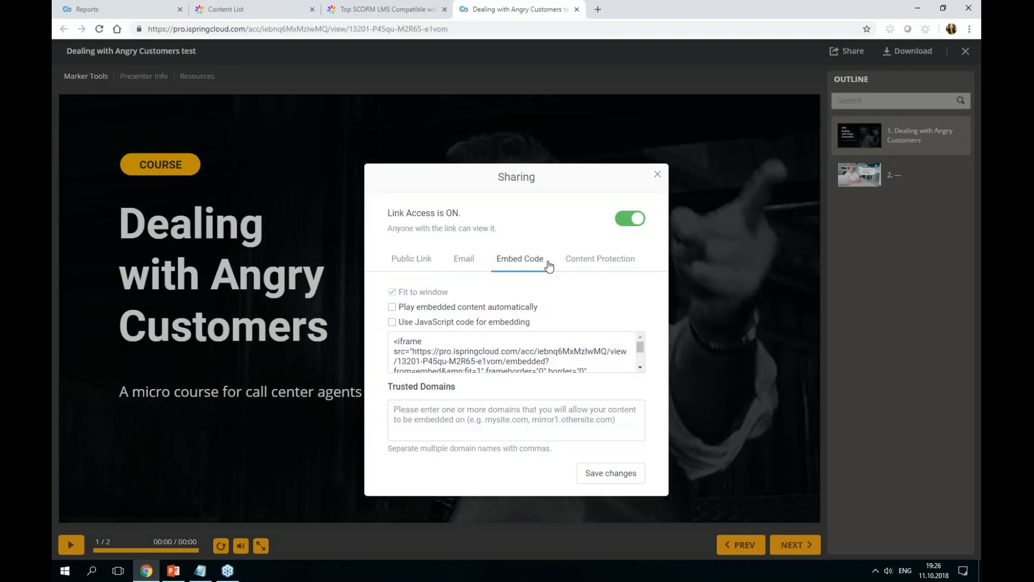
click(580, 268)
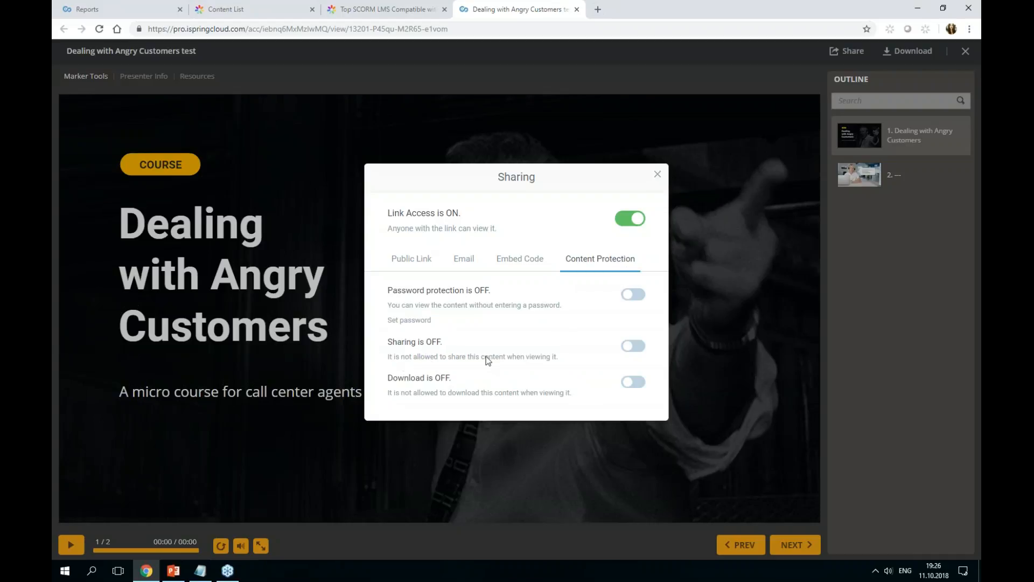
click(657, 174)
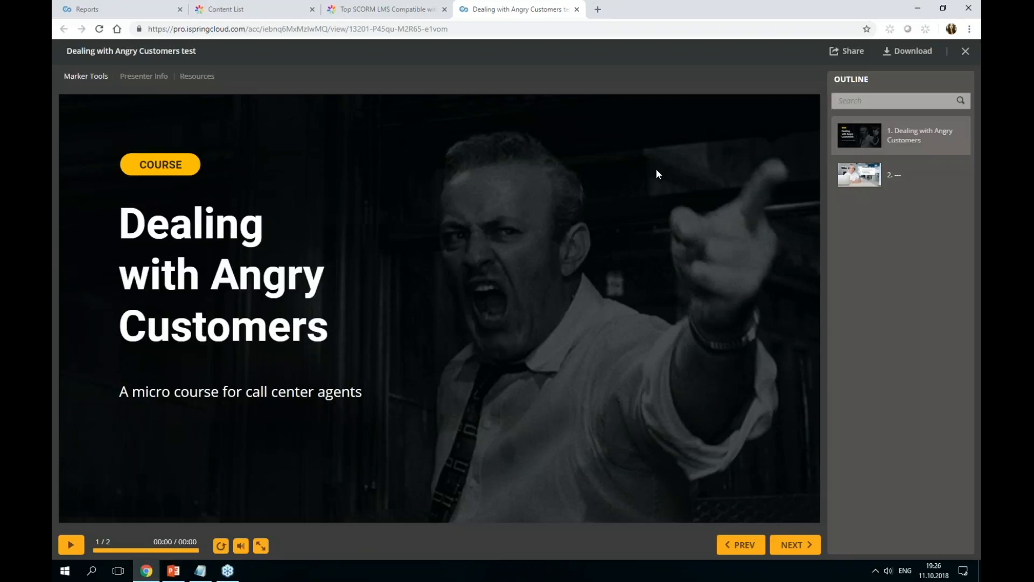
- Close the published course page, return to PowerPoint and reopen publishing with iSpring Learn as the destination
click(597, 10)
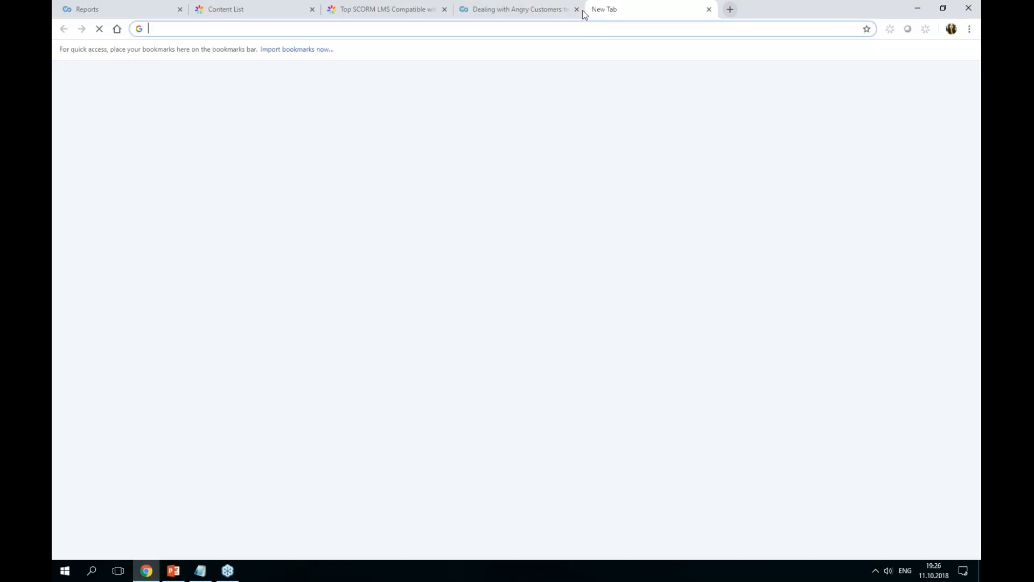
click(576, 10)
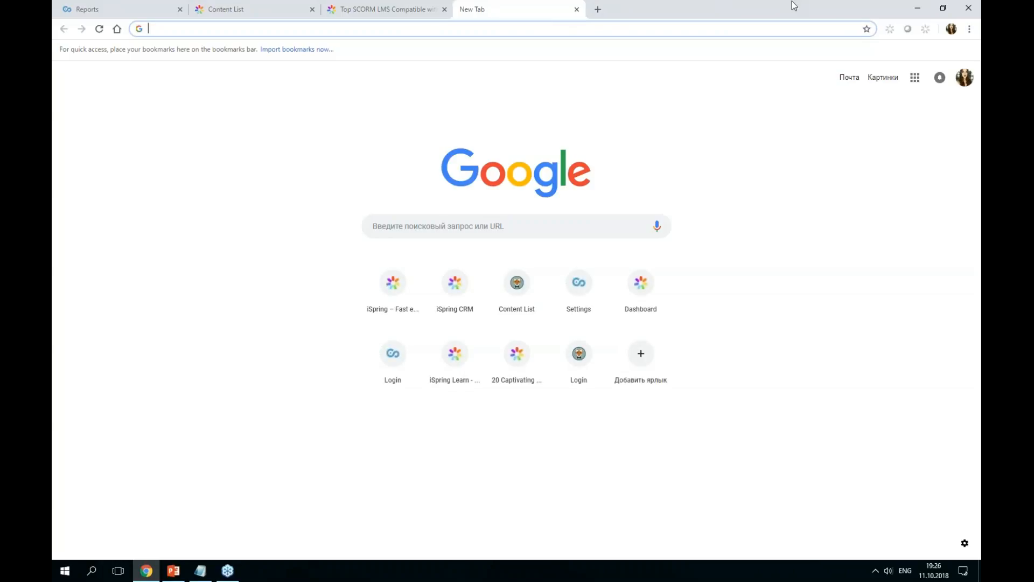
click(917, 7)
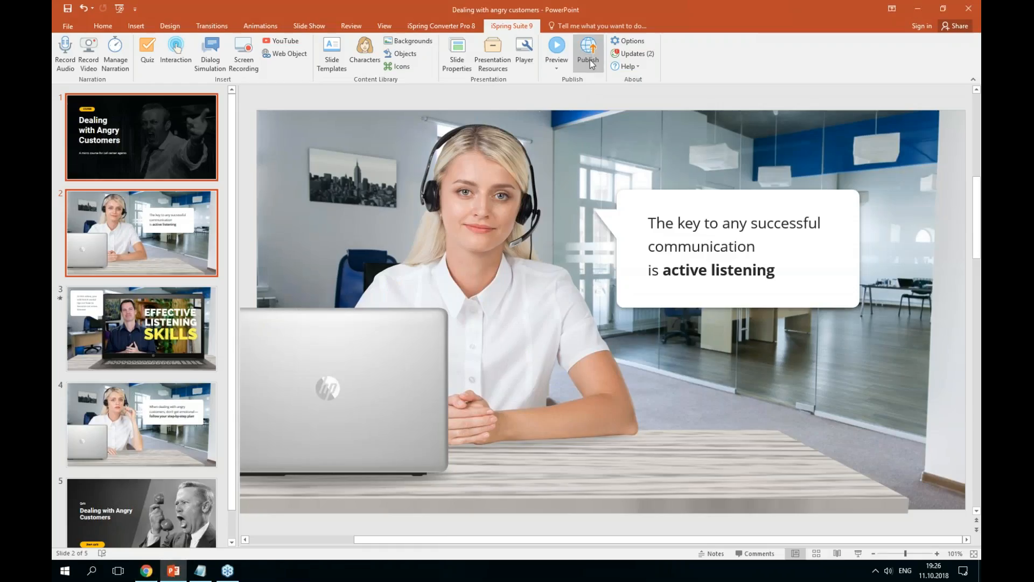
click(603, 67)
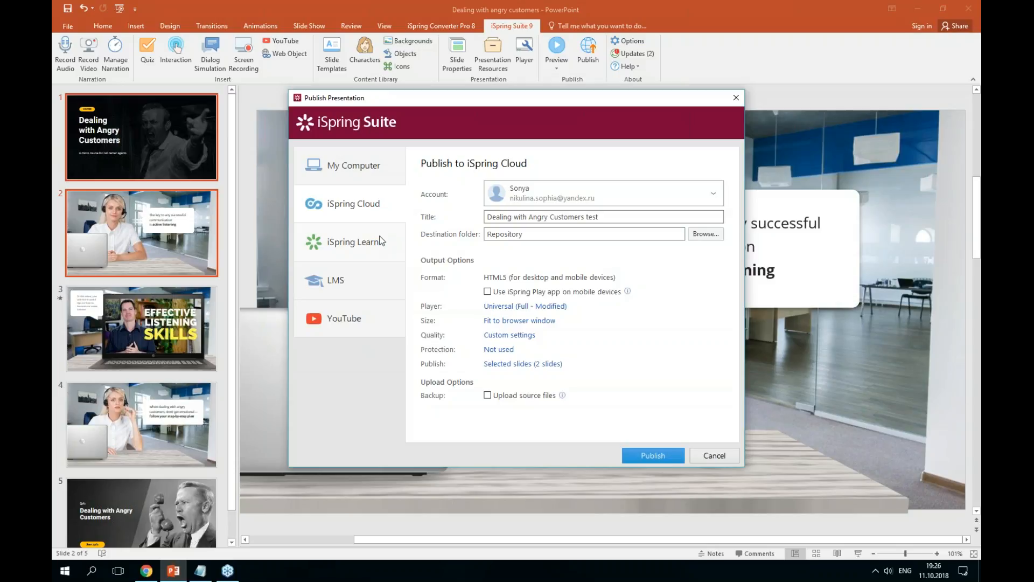
click(378, 242)
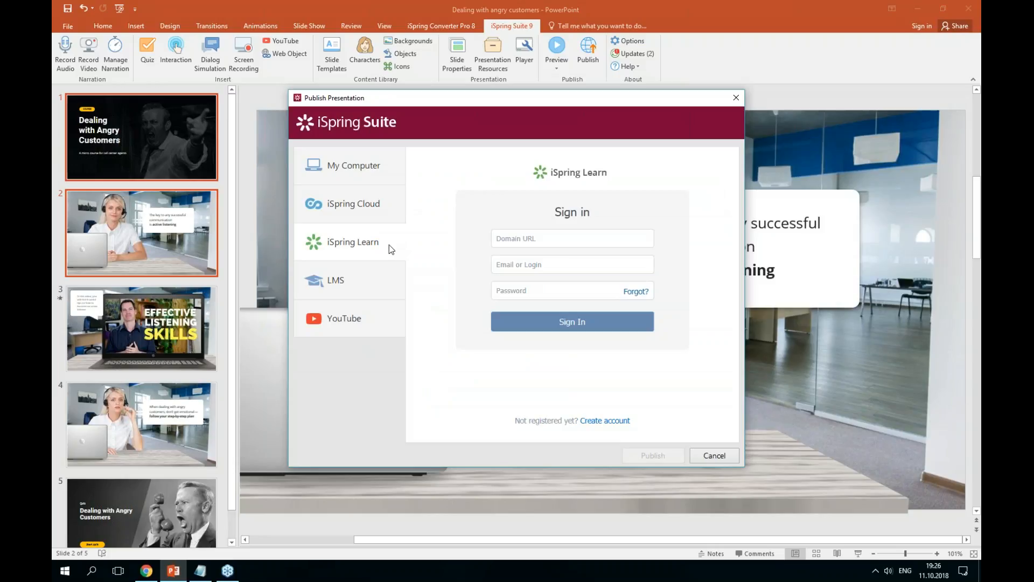
- Close the iSpring Cloud page in Chrome, view the iSpring Learn content list, and return to PowerPoint
click(146, 570)
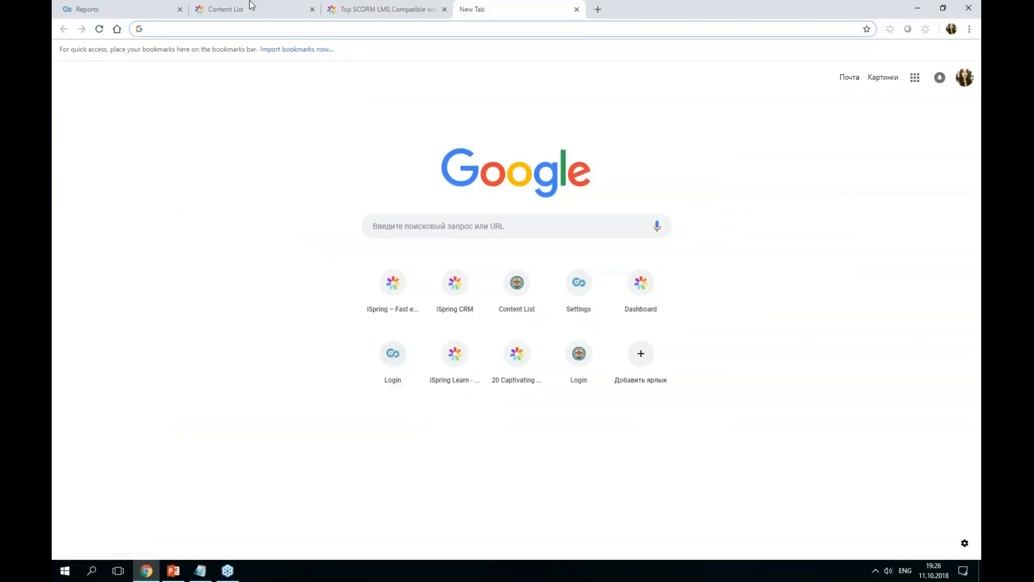
click(189, 10)
click(181, 9)
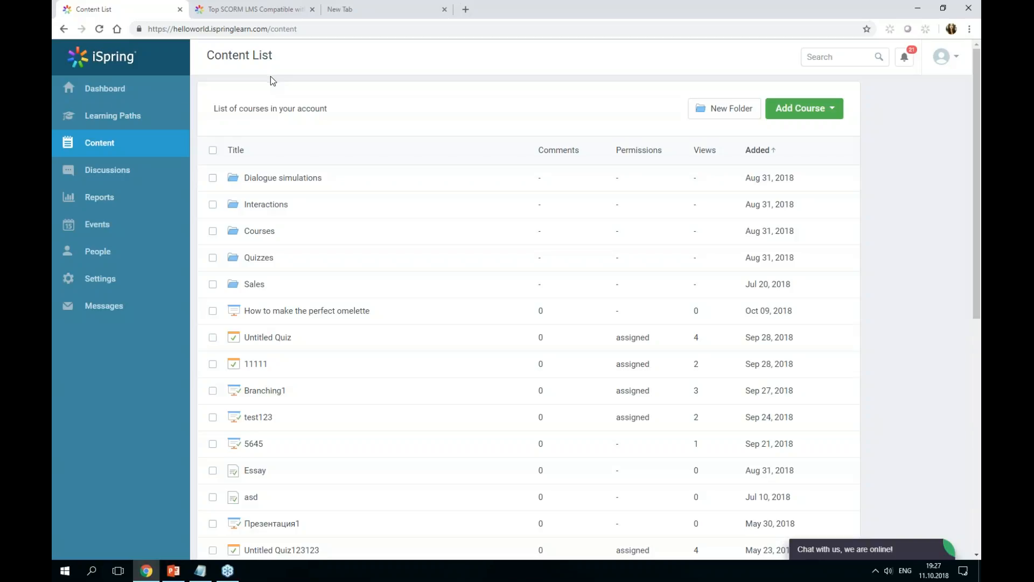
click(173, 571)
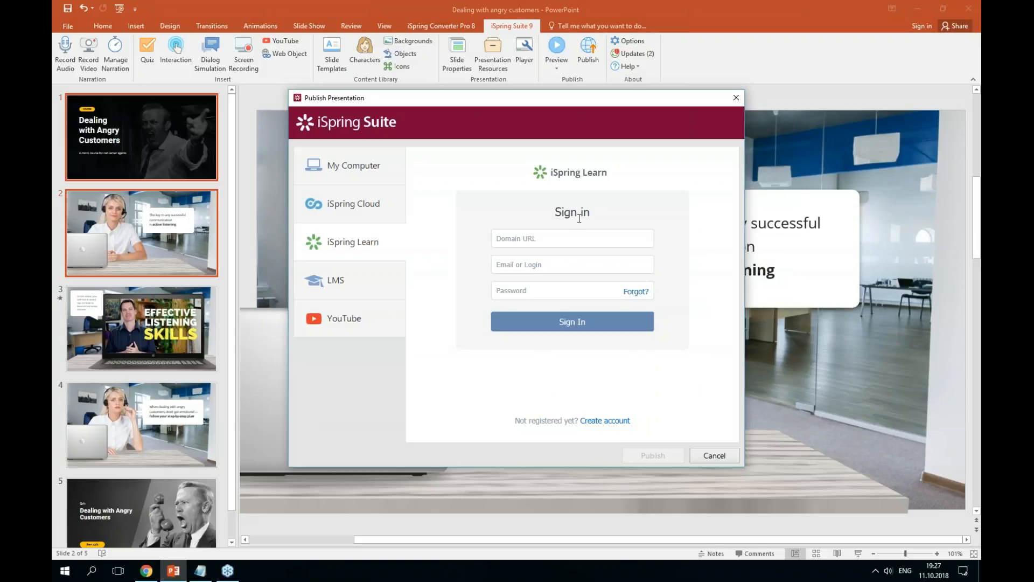
- Sign in to iSpring Learn at helloworld.ispringlearn.com with the account e-mail and password, and choose Content List as the destination folder
click(512, 241)
text(helloworld.ispringlearn.com)
click(538, 264)
key(ctrl+v)
click(550, 286)
click(545, 321)
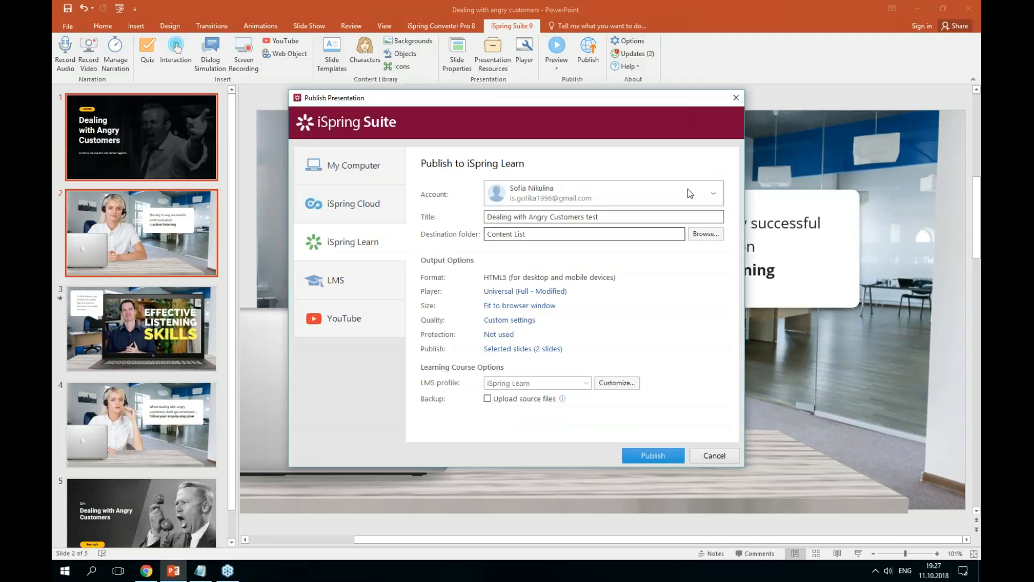
click(705, 234)
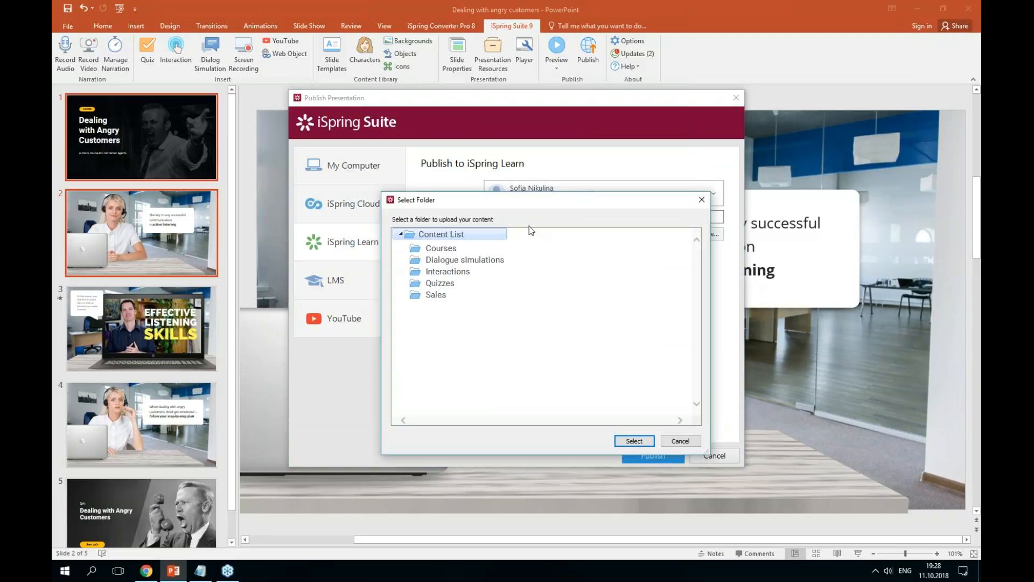
click(629, 440)
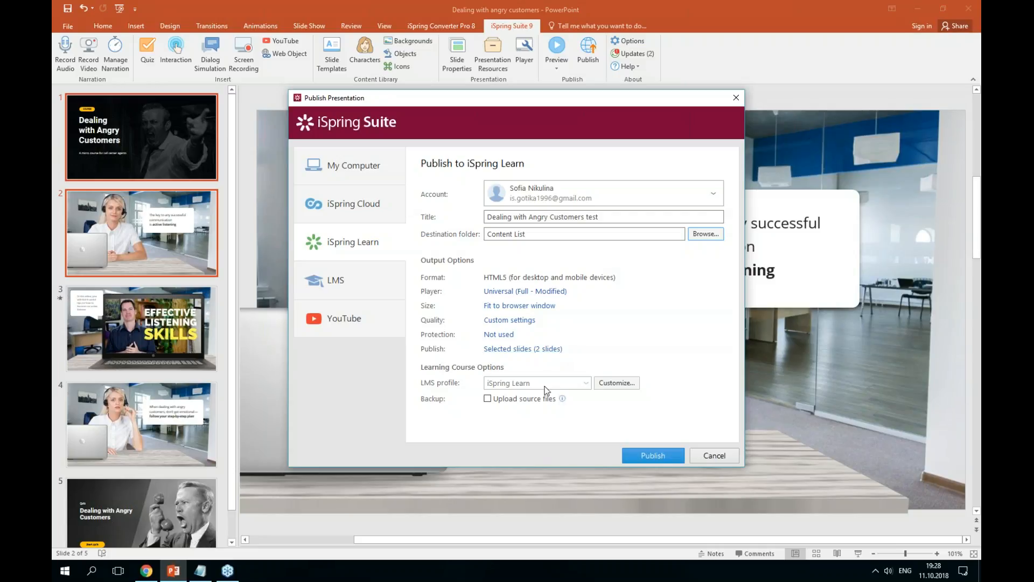
- Try rating the number of slides viewed in the learning course's progress and completion settings, and discard the course customization
click(625, 385)
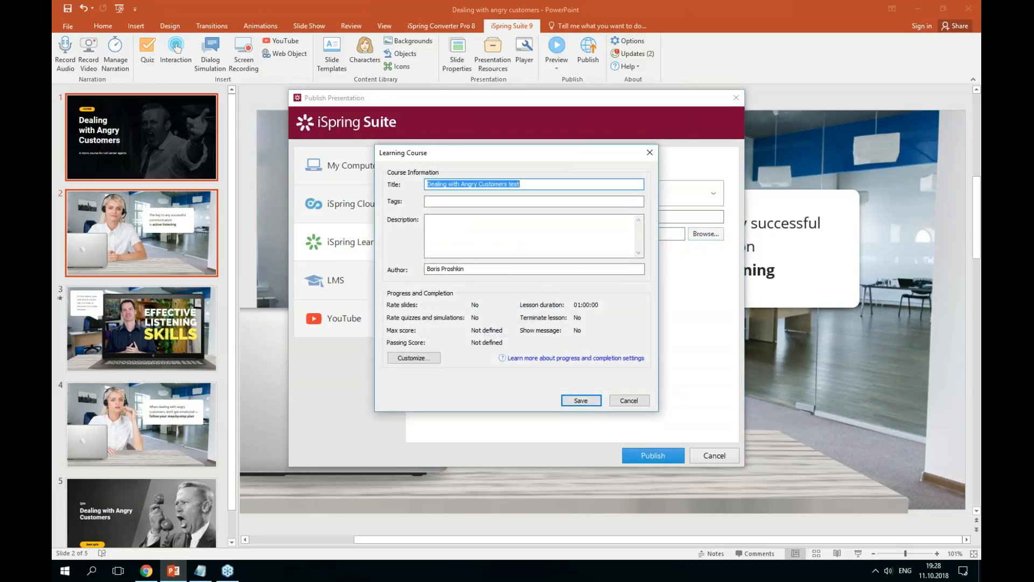
click(504, 251)
click(507, 251)
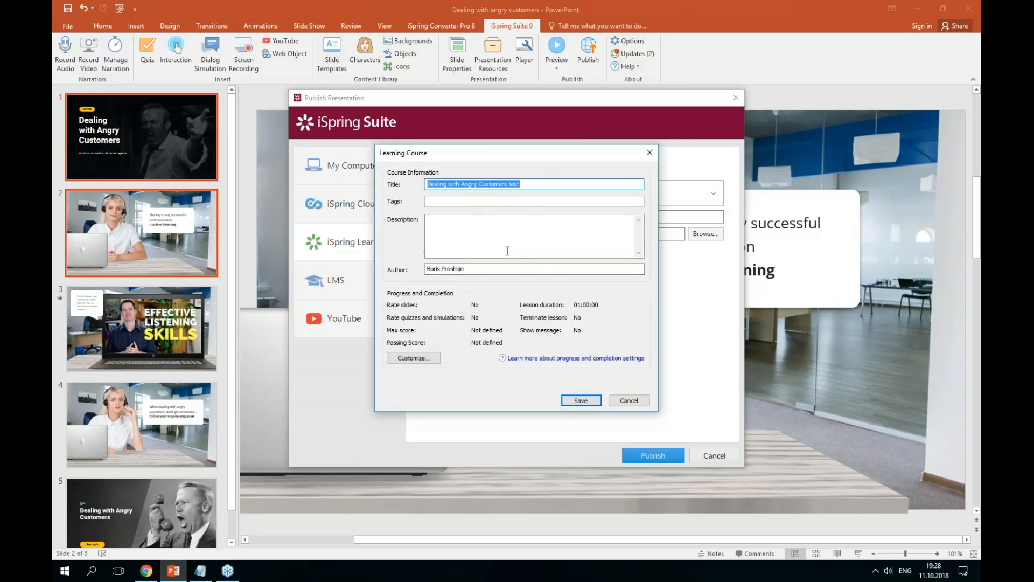
click(479, 301)
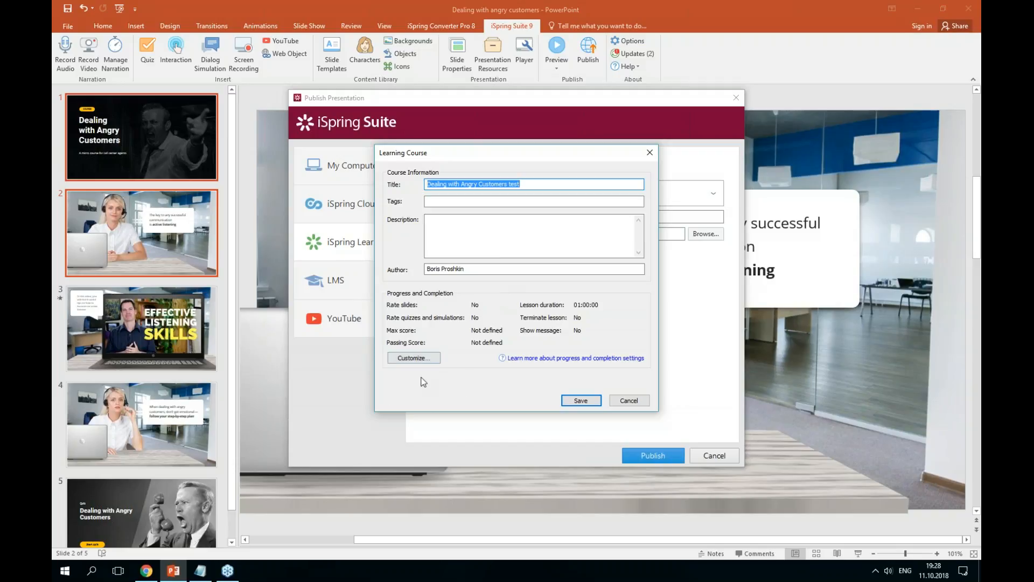
click(423, 360)
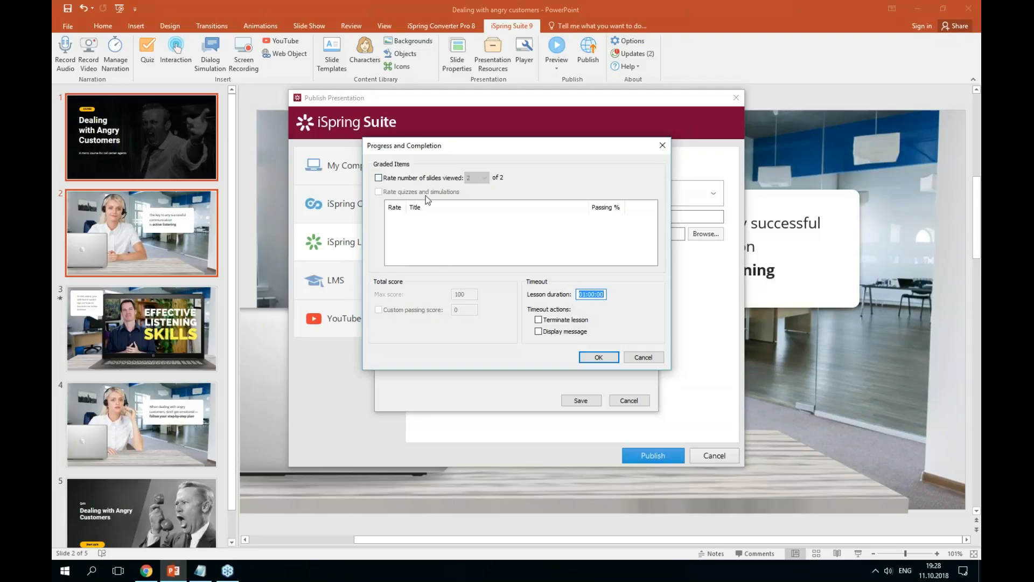
click(424, 179)
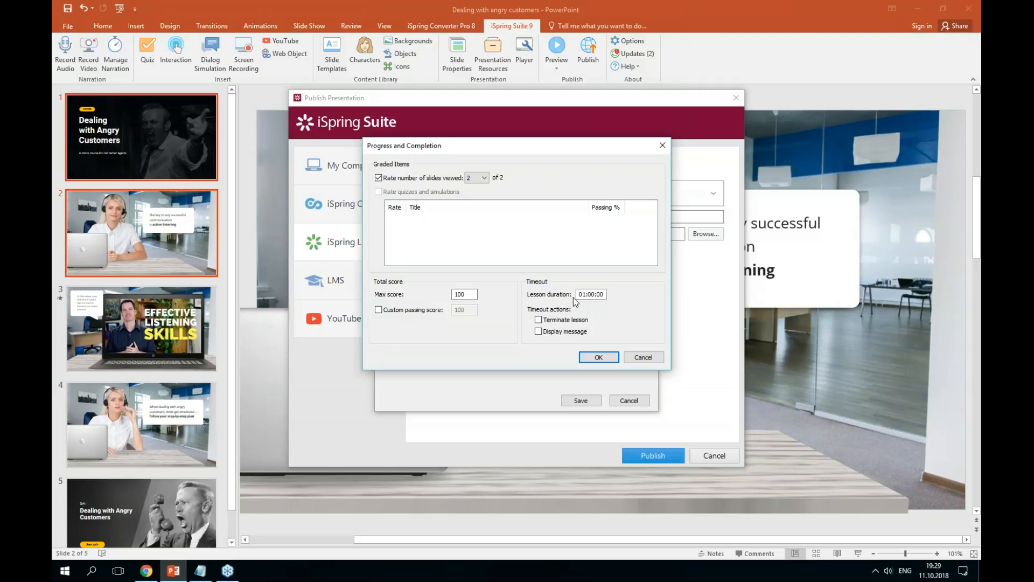
click(598, 357)
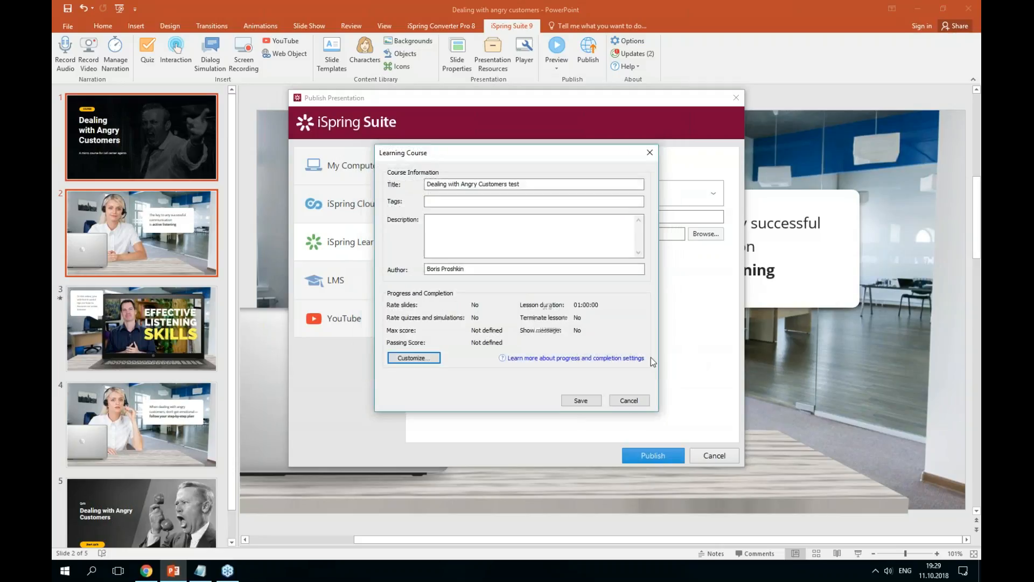
click(631, 401)
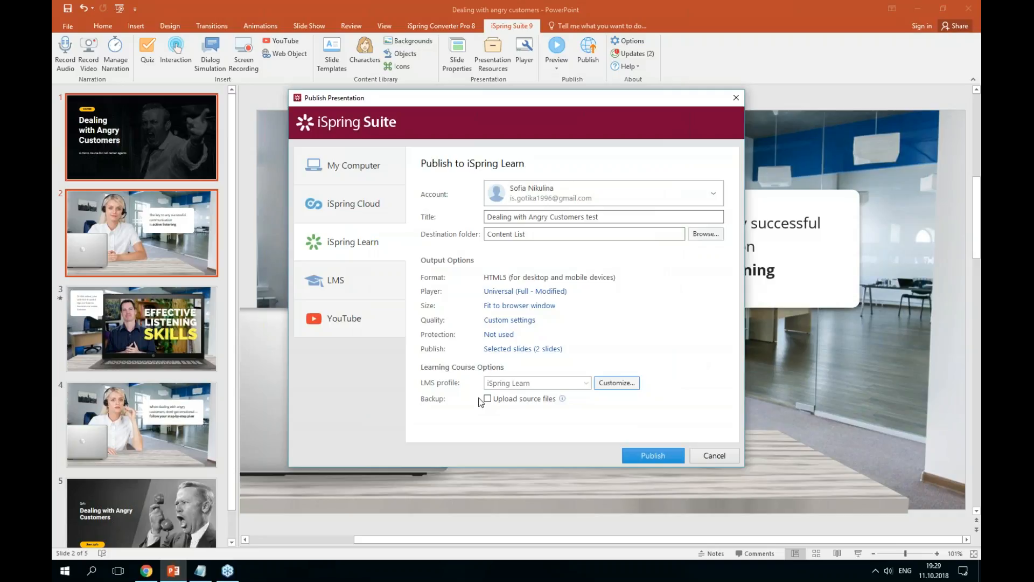
- Publish the selected slides to iSpring Learn with source file upload turned off
click(509, 400)
click(508, 400)
click(655, 458)
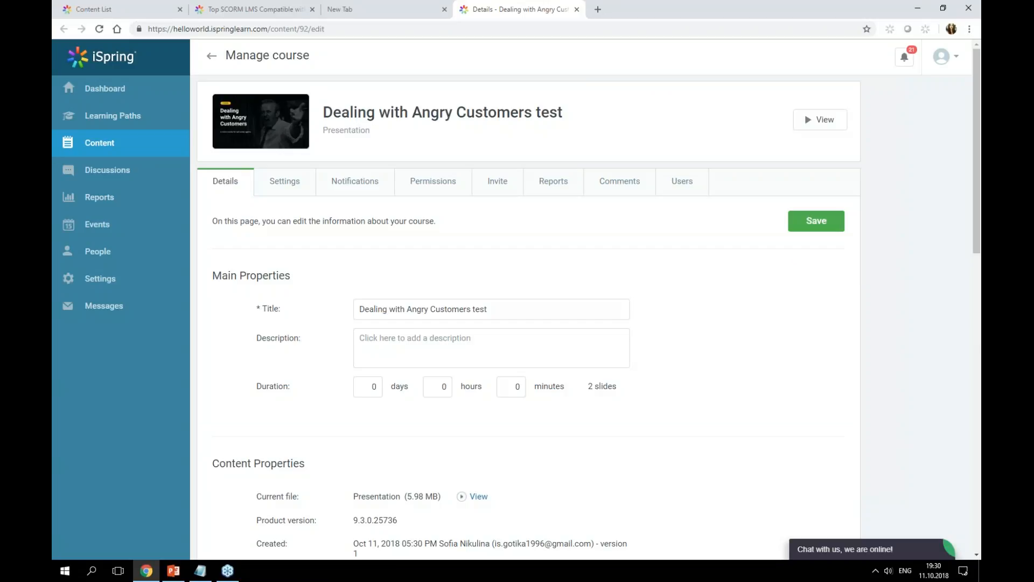
- View the published course in the iSpring Learn player and dismiss the support chat
click(826, 126)
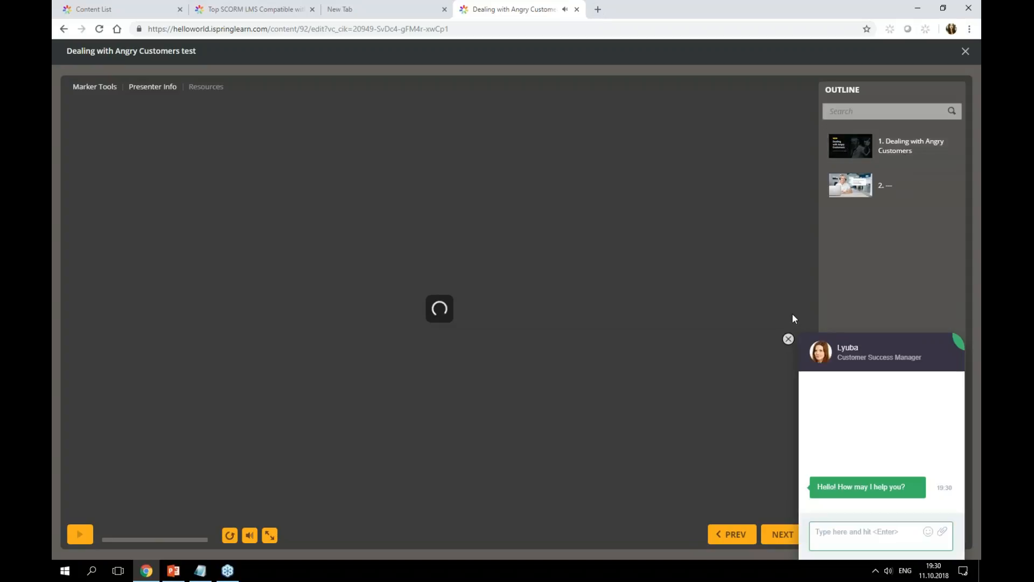
click(788, 340)
click(881, 148)
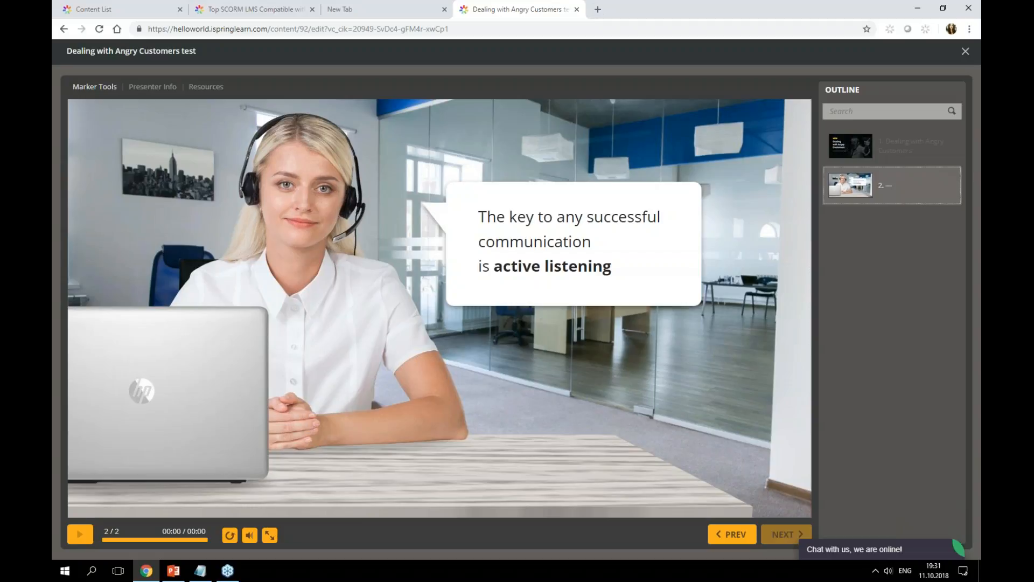
- Close the published course page in Chrome, and return to PowerPoint to reopen the publishing settings
click(576, 9)
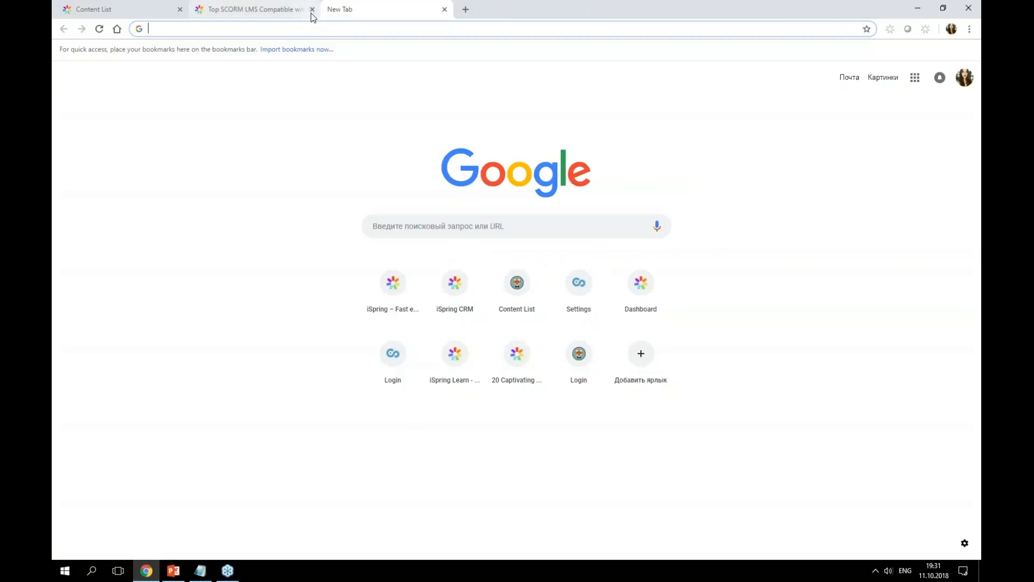
click(84, 9)
click(259, 8)
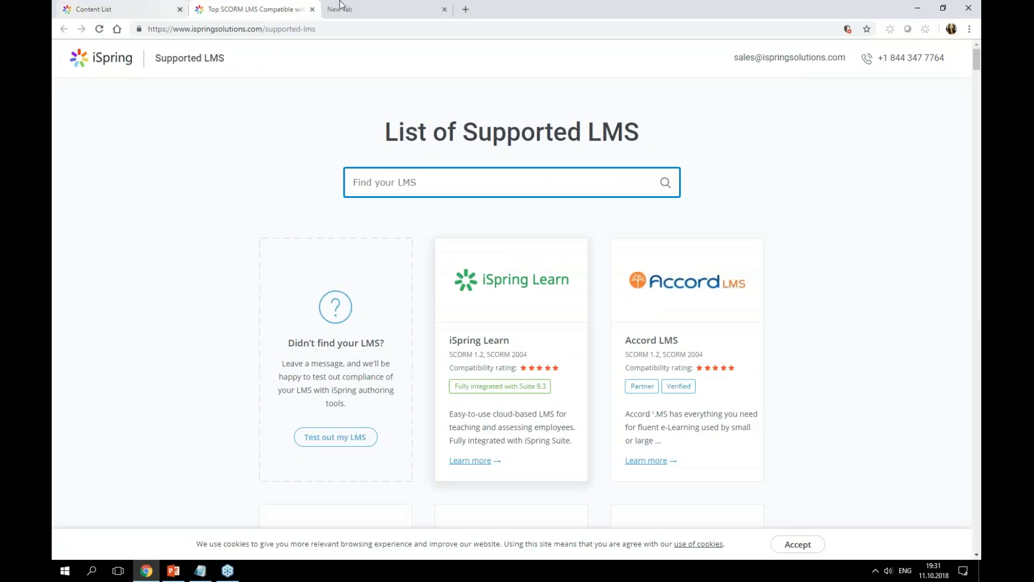
click(918, 8)
click(589, 53)
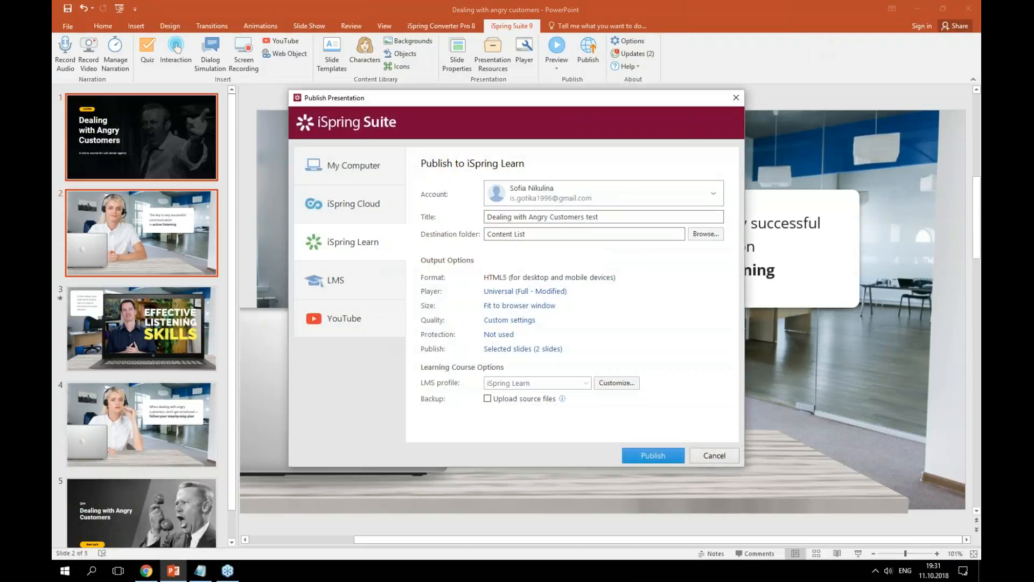
- Examine the LMS publishing options and the available LMS profiles, keeping SCORM 1.2 selected
click(331, 280)
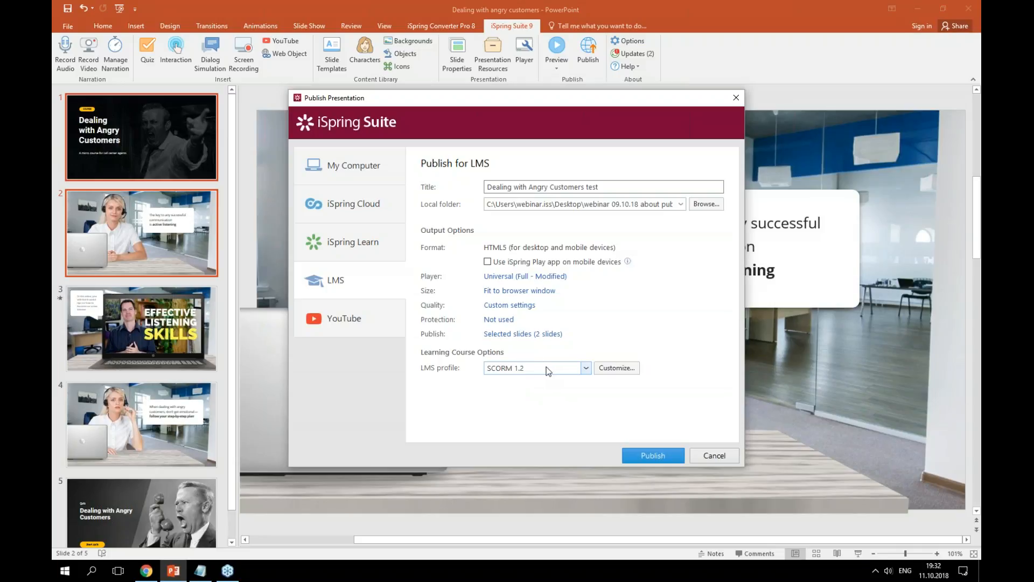
click(562, 371)
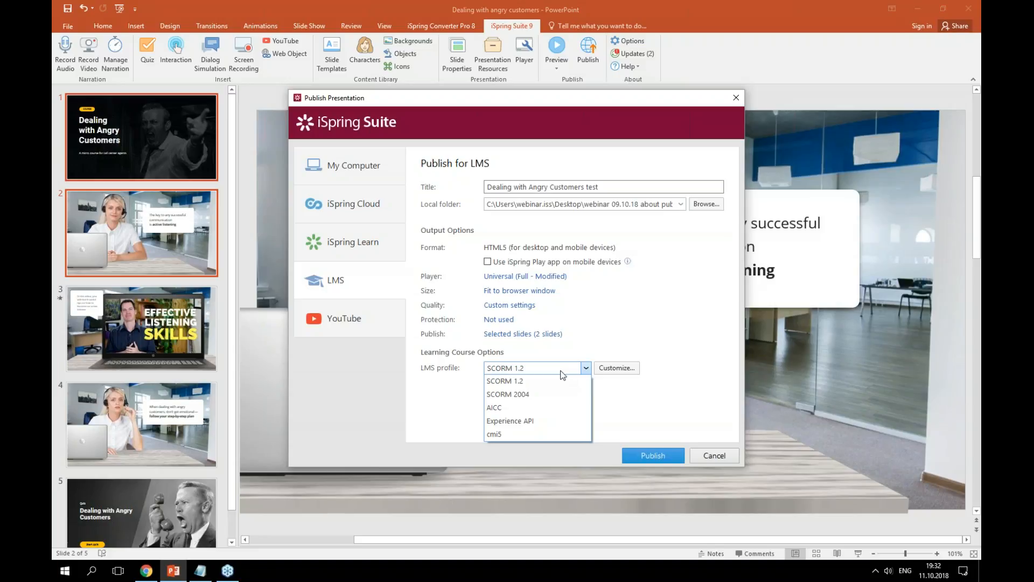
click(713, 393)
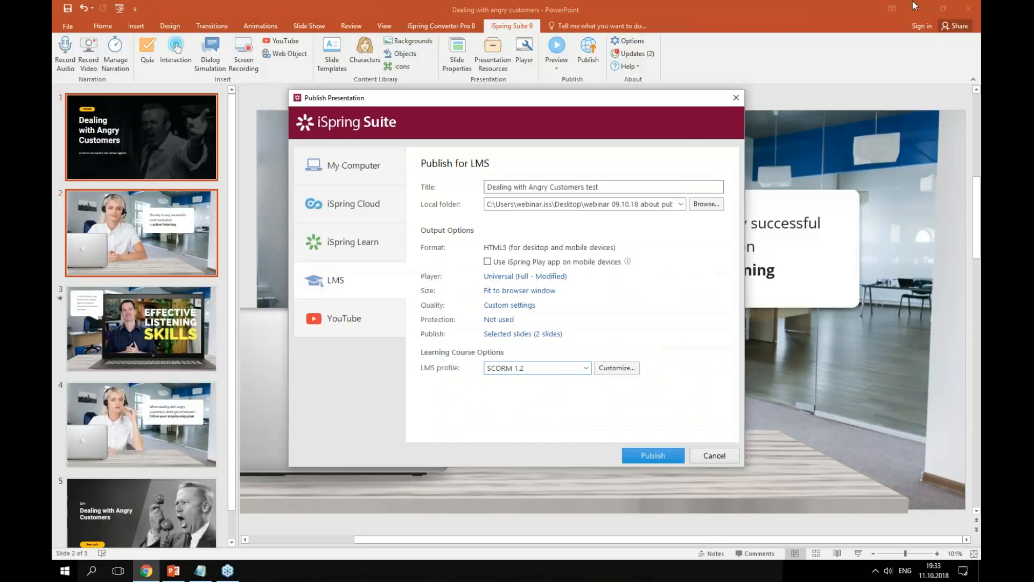
click(917, 7)
- Switch the publishing destination to YouTube and sign in with the Google account's e-mail and password
click(346, 320)
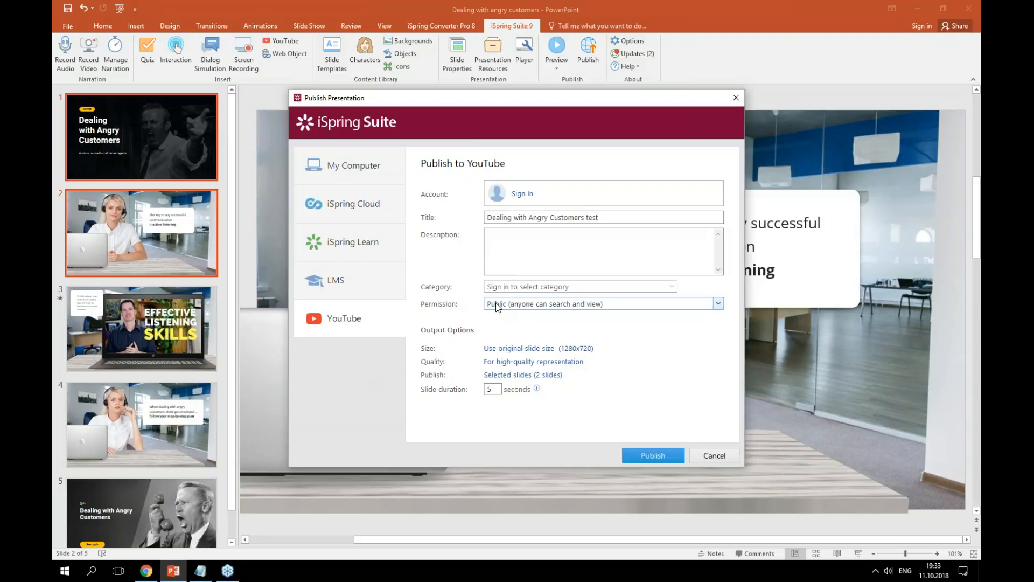
click(645, 457)
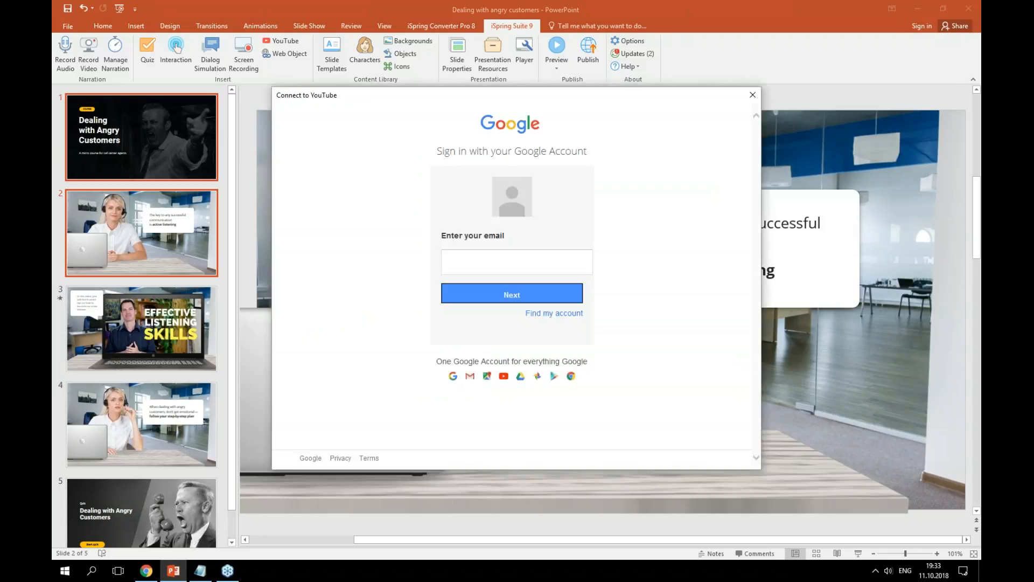
key(ctrl+v)
key(Return)
text(•••••••••••••••)
click(467, 313)
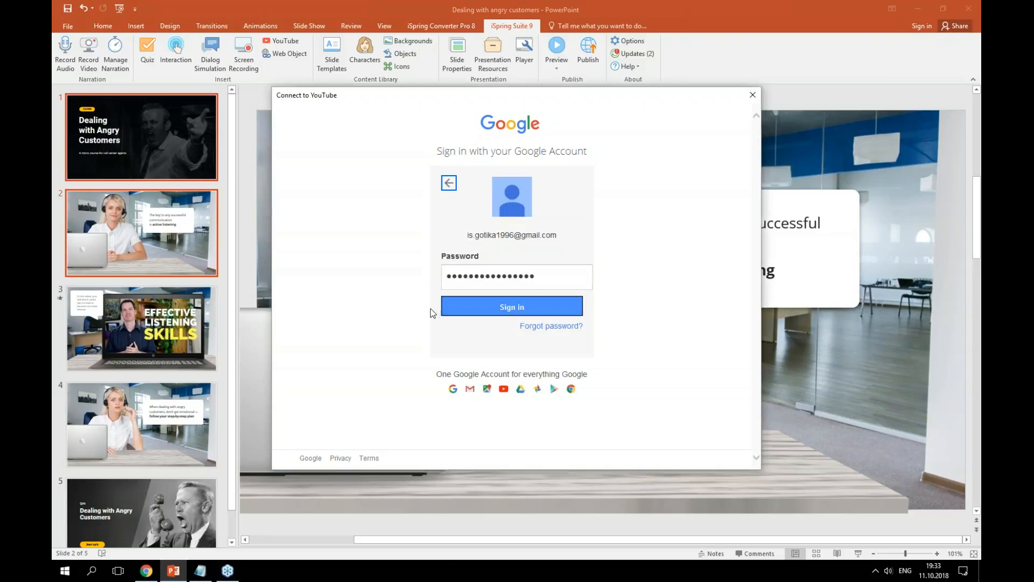
click(613, 349)
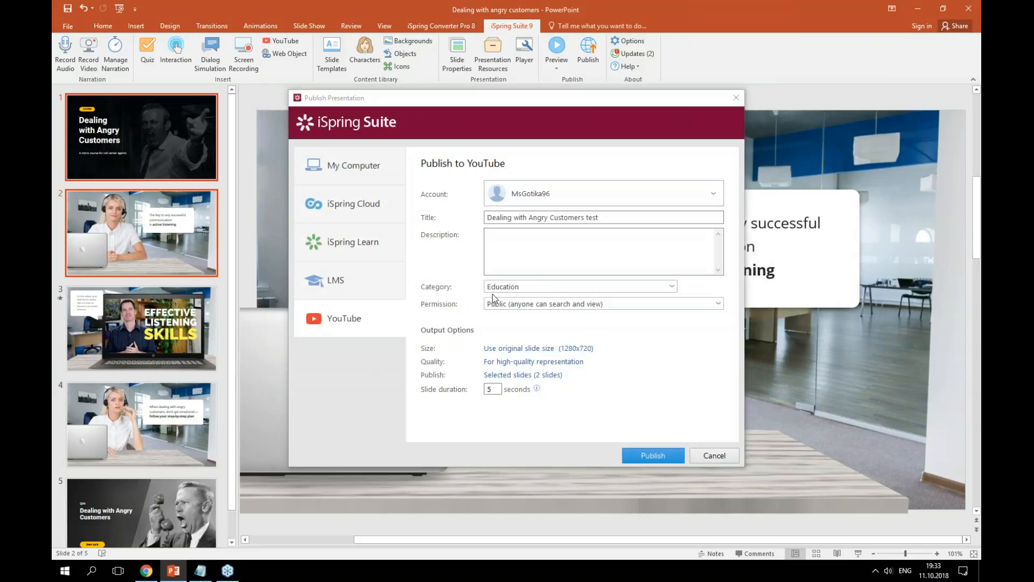
- Title the YouTube video "Dealing with Angry Customers test 2" and set its permission to Public (anyone can search and view)
click(599, 237)
drag(601, 217, 585, 217)
click(627, 217)
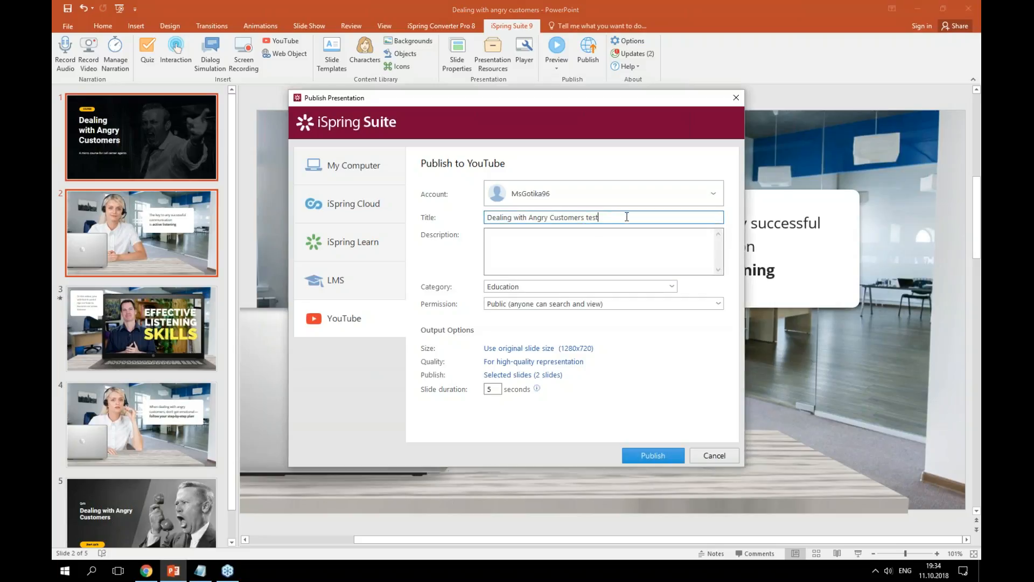
text(2)
click(540, 305)
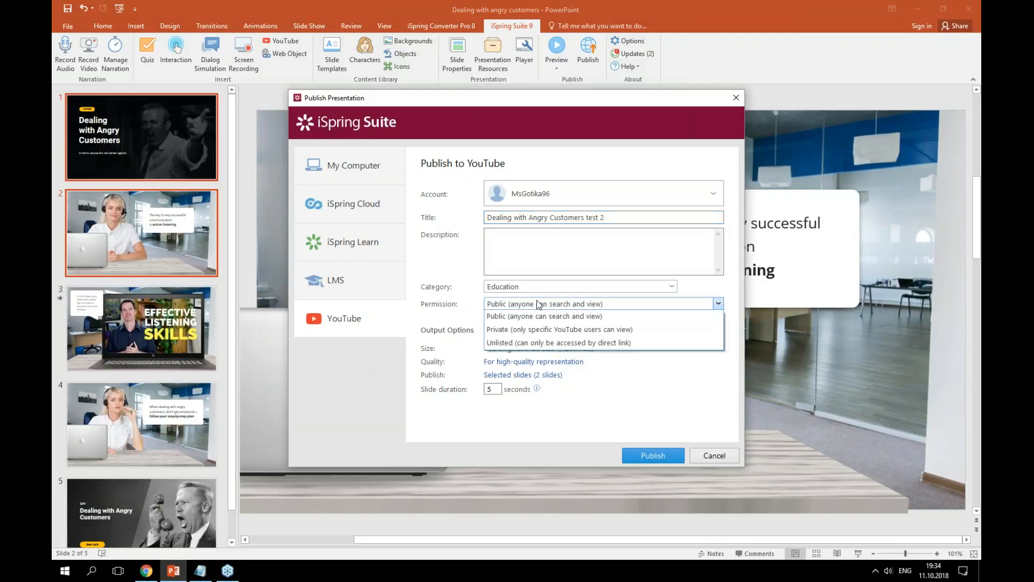
click(514, 318)
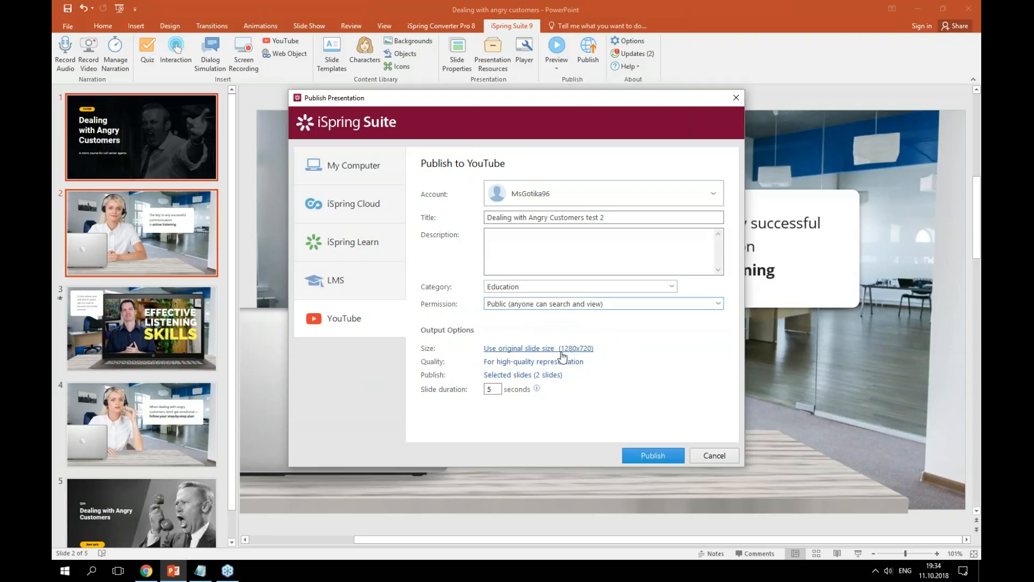
- Save the YouTube video's compression settings with the "For high-quality representation" preset
click(525, 361)
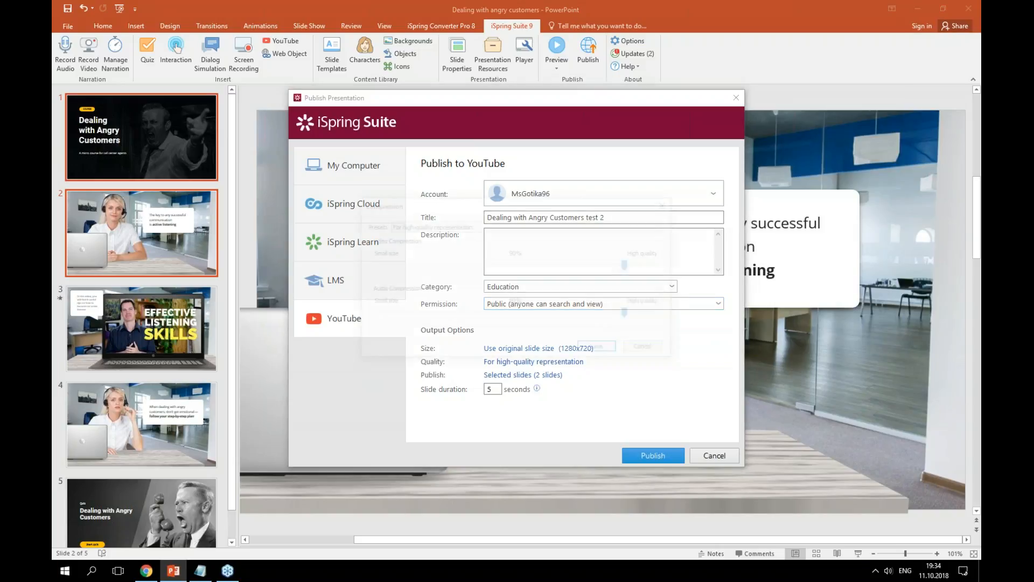
click(477, 227)
click(474, 234)
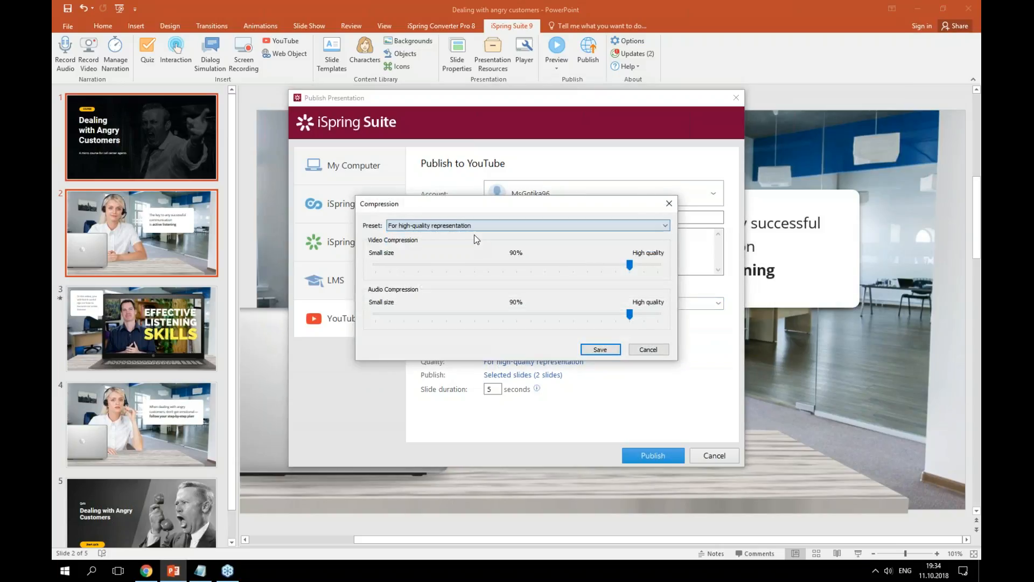
click(600, 350)
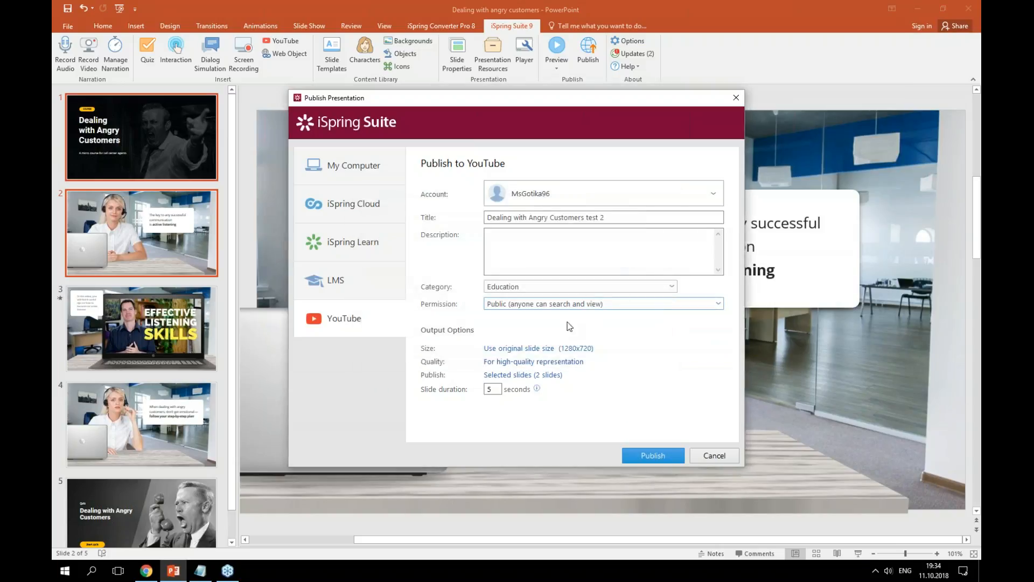
- Check which slides are included and publish the two selected slides to YouTube
click(517, 375)
click(500, 401)
click(650, 455)
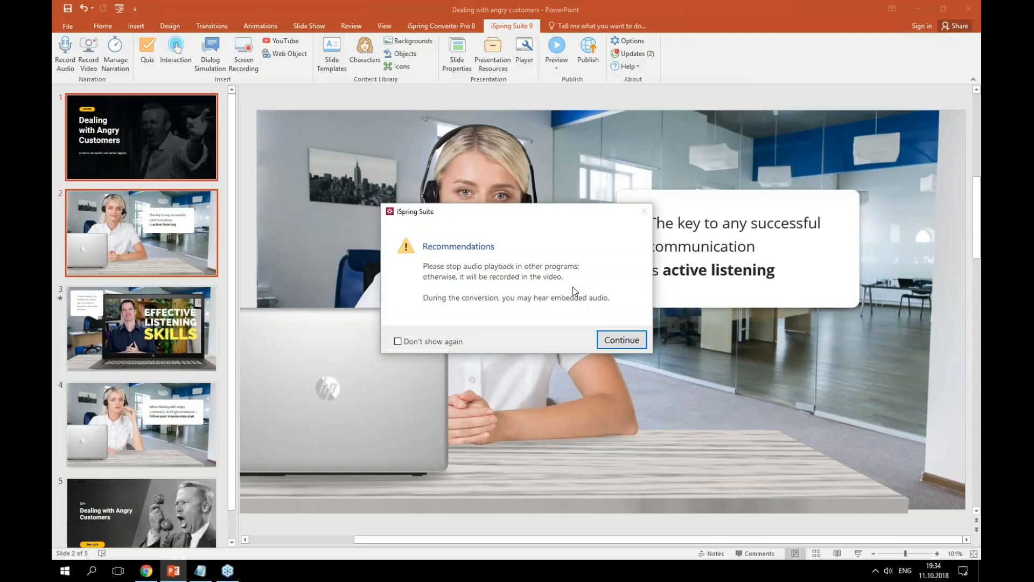
click(617, 344)
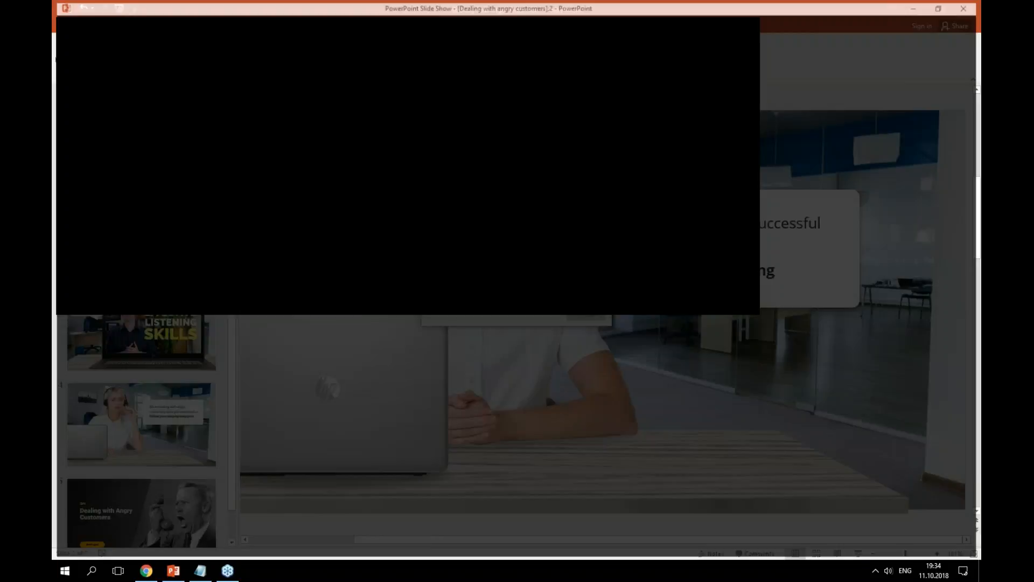
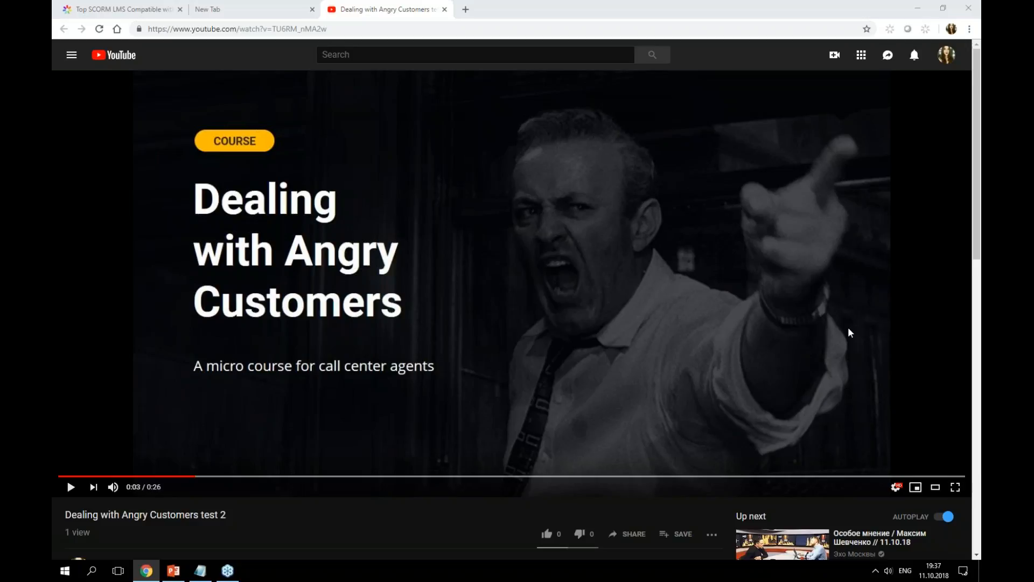
- Switch from the published YouTube video to PowerPoint and open the player customization for the course
mouse_move(181, 572)
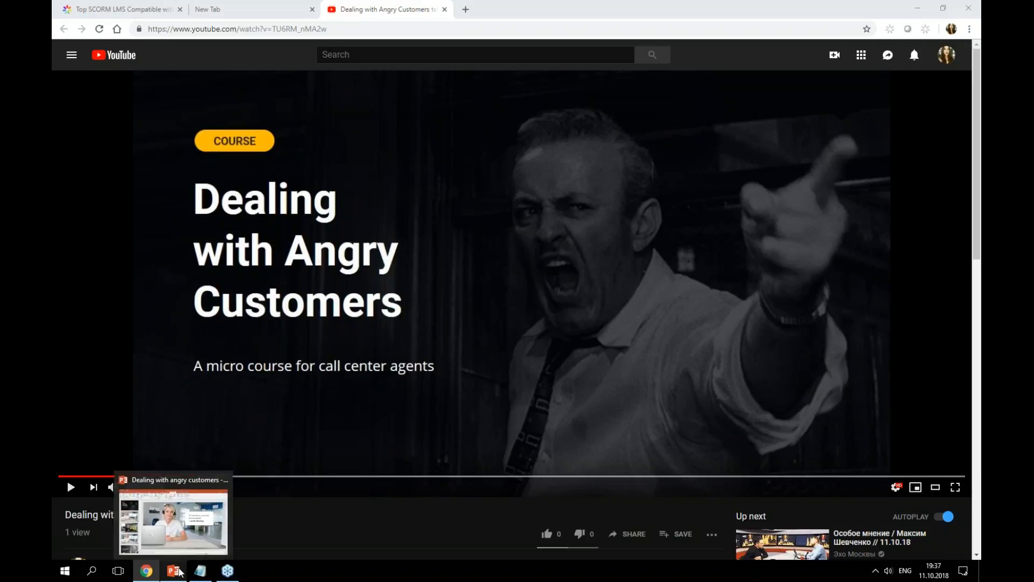
click(173, 571)
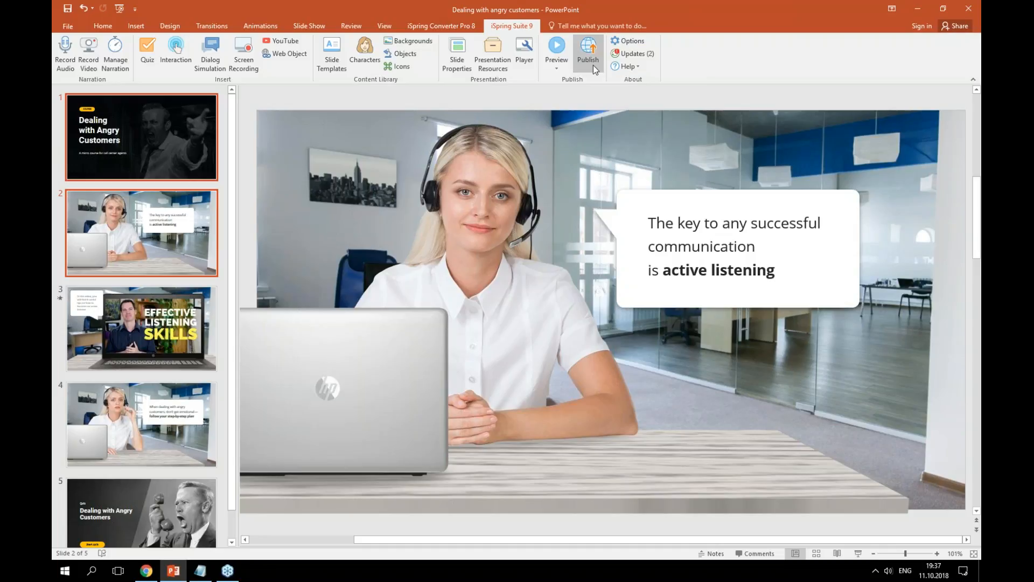
click(524, 54)
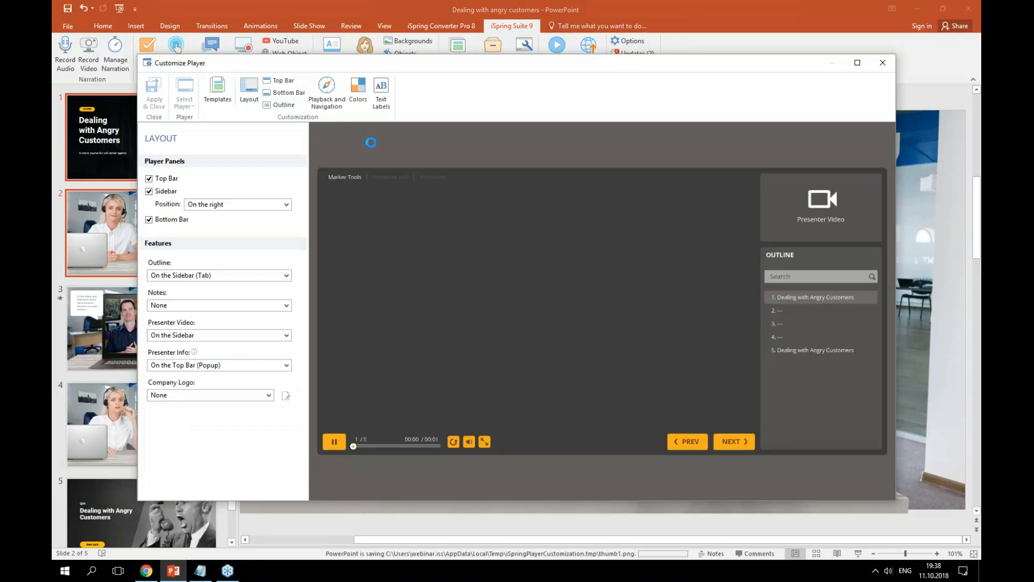
- Preview the course in the Video Lecture player and close the player customization without applying the change
click(190, 103)
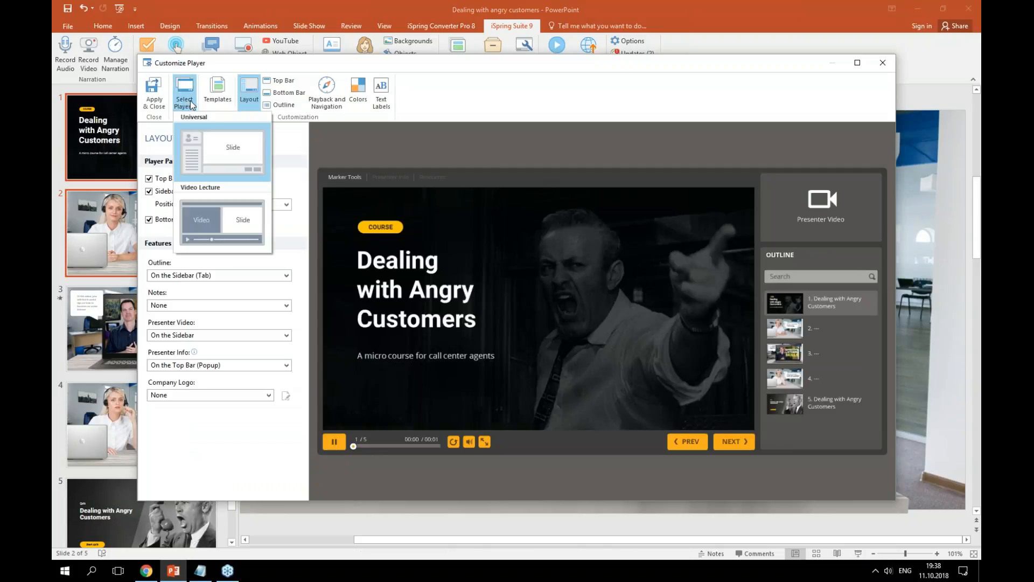
click(211, 216)
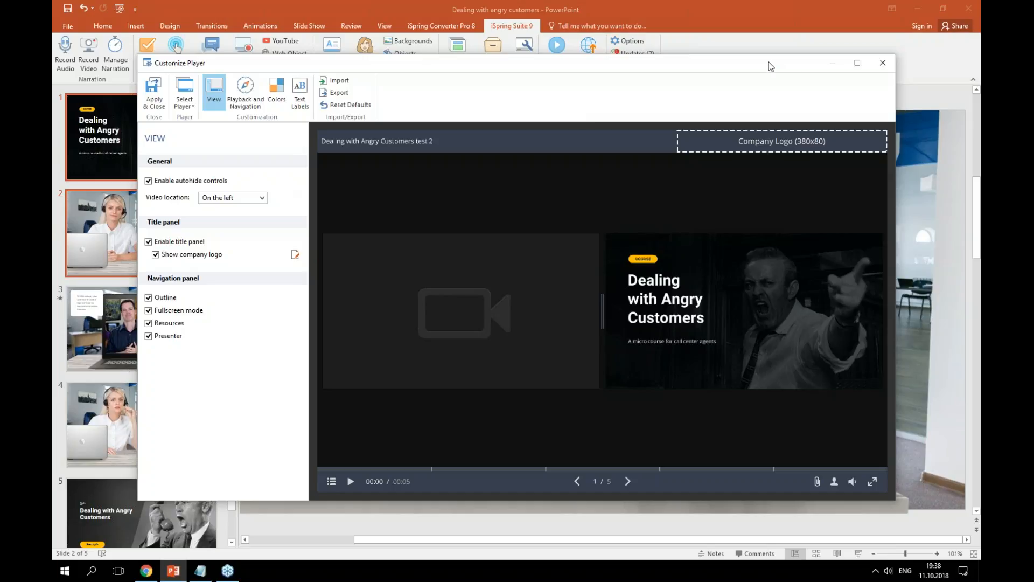
click(881, 63)
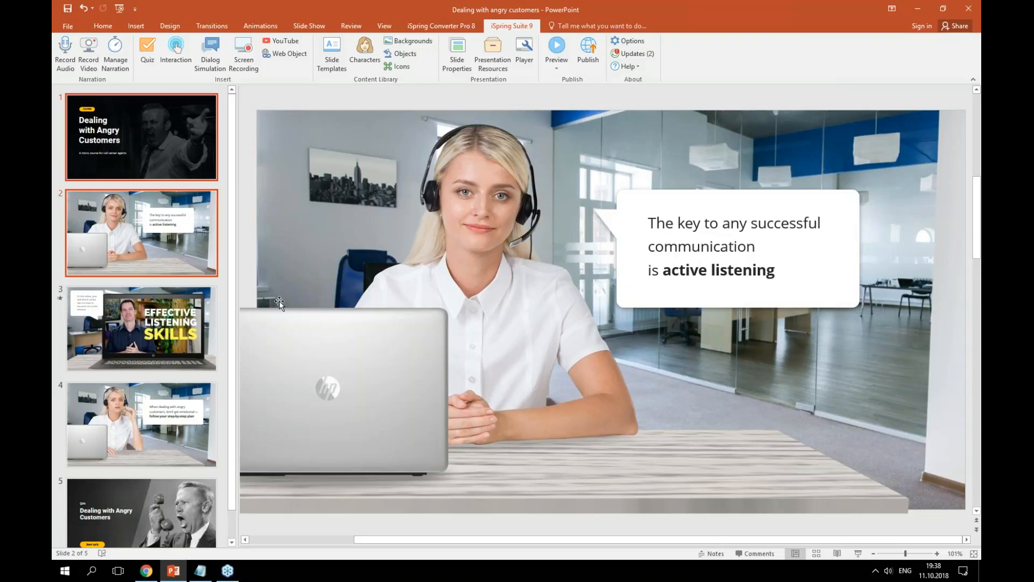
- Switch to Chrome, search Google for "H5P" and look through the search results
click(147, 572)
click(219, 6)
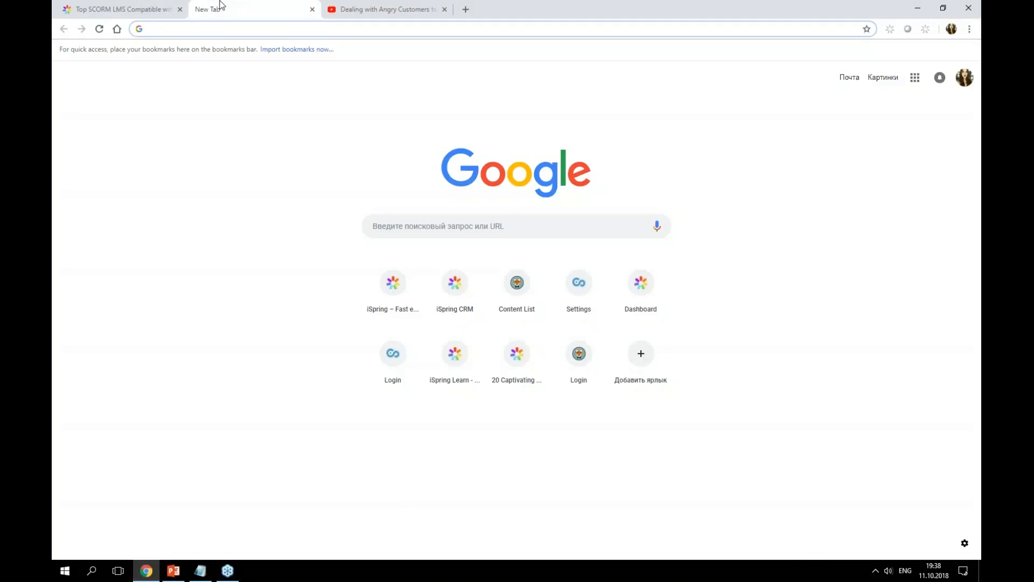
text(H5P)
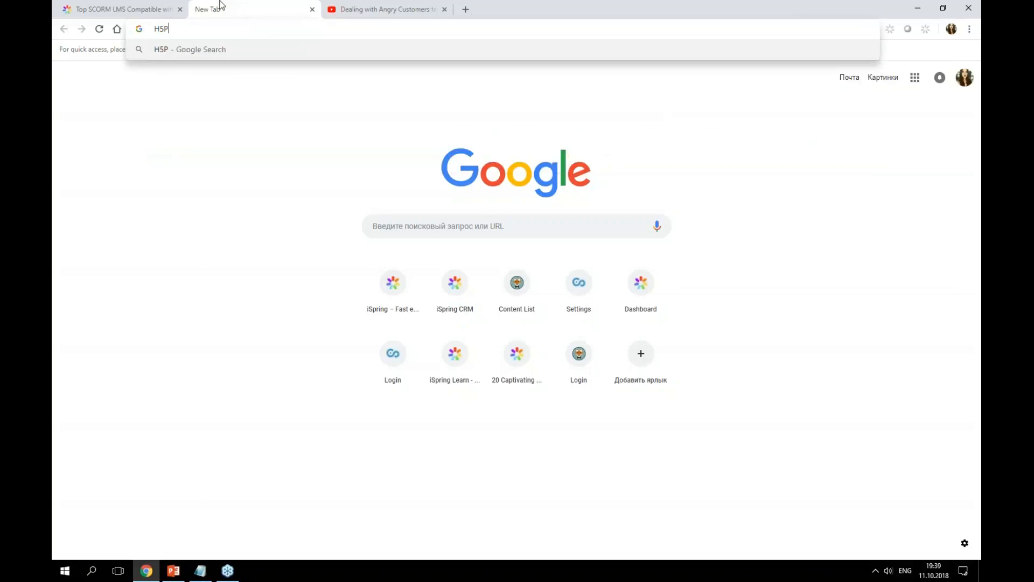
key(Return)
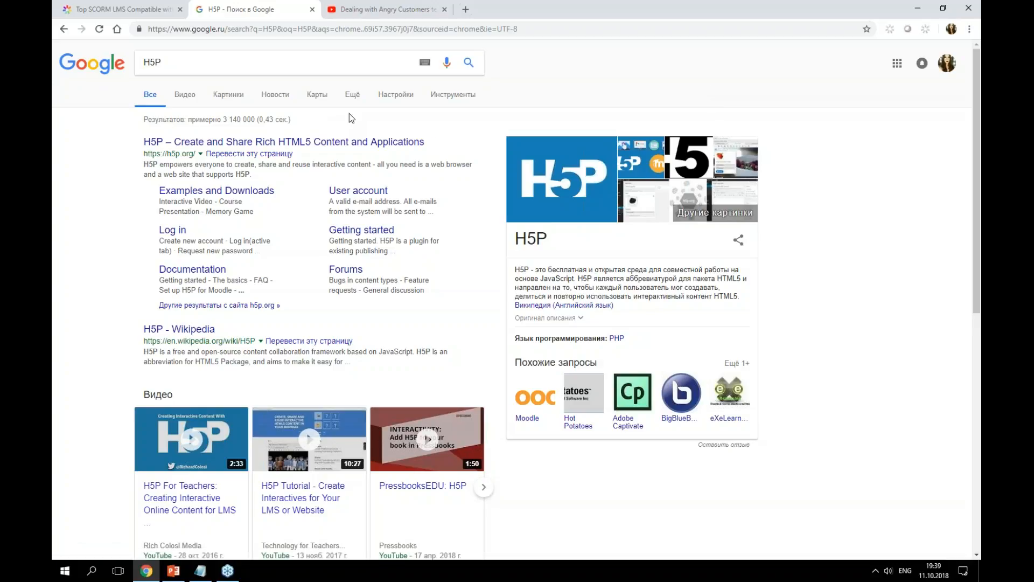
scroll(348, 116, down, 3)
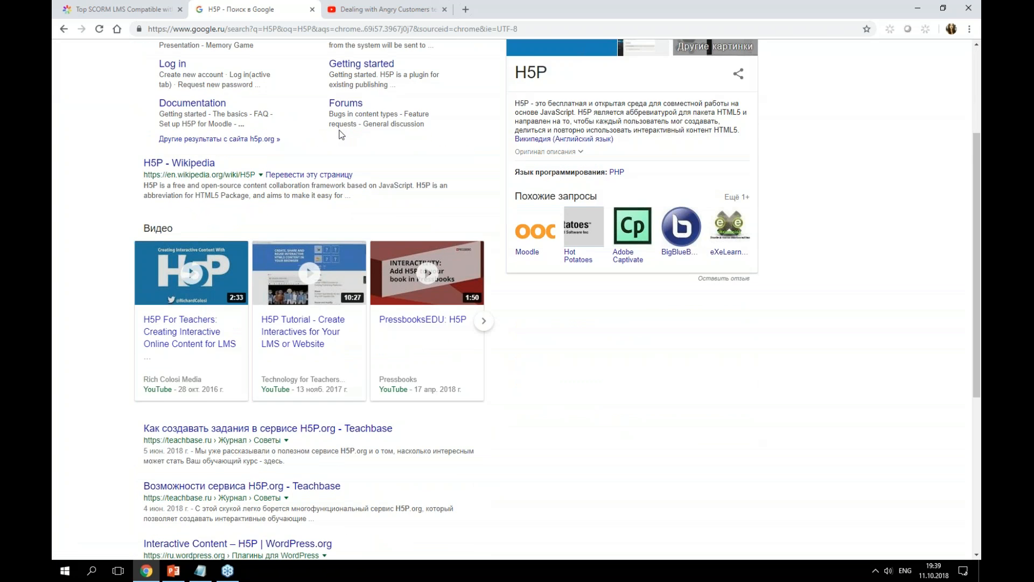
scroll(340, 135, down, 5)
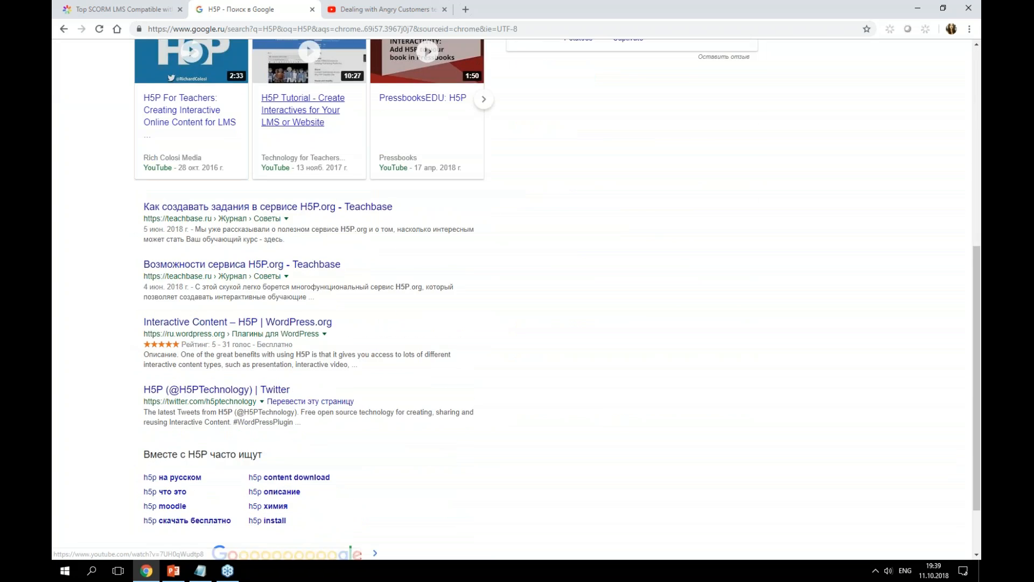
scroll(302, 54, up, 5)
- Switch back to PowerPoint from the browser and reopen the player customization for the course
click(385, 9)
click(465, 9)
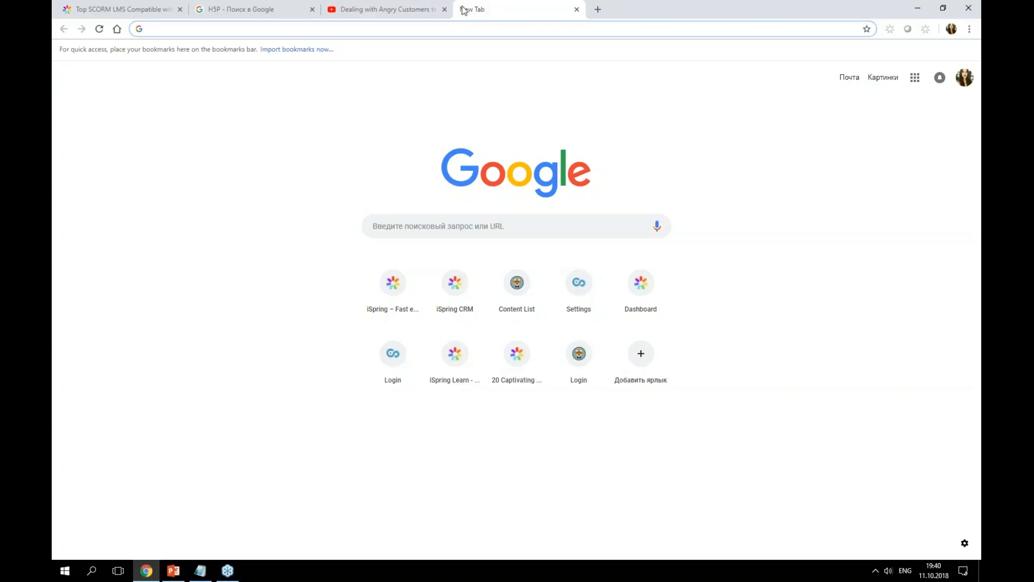
click(172, 570)
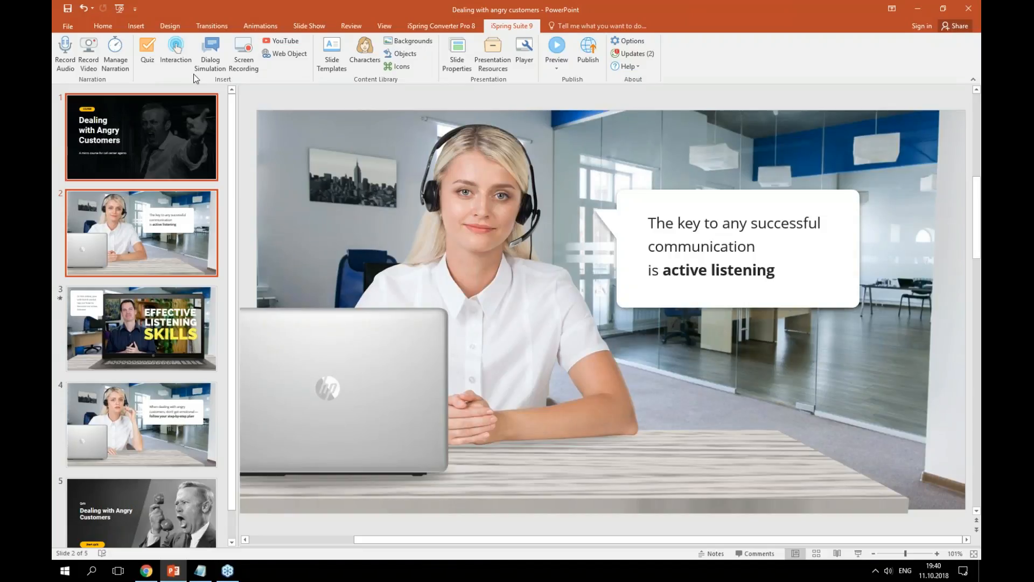
click(522, 64)
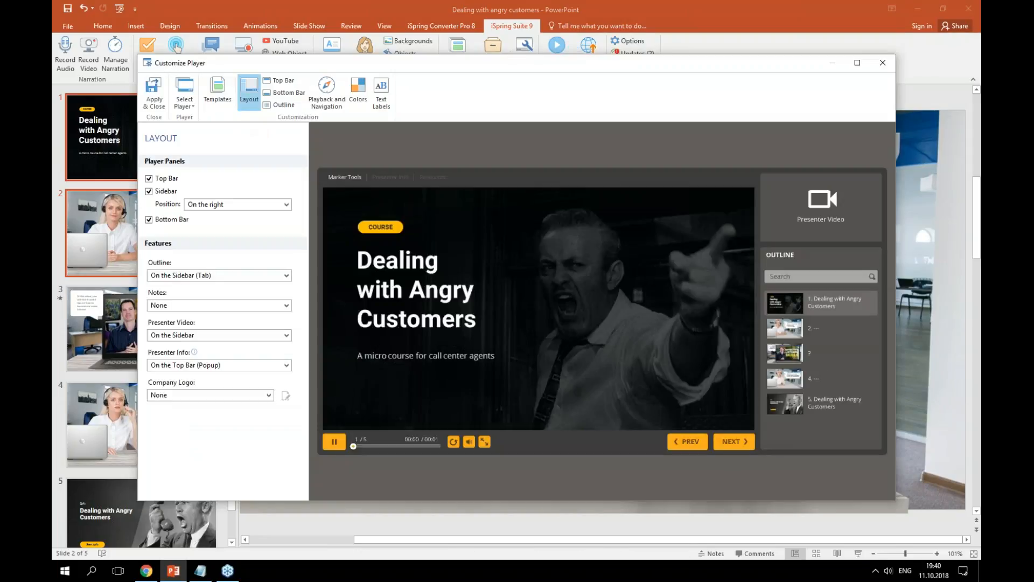
- Try the Video Lecture player for the course and switch back to the Universal player
click(197, 110)
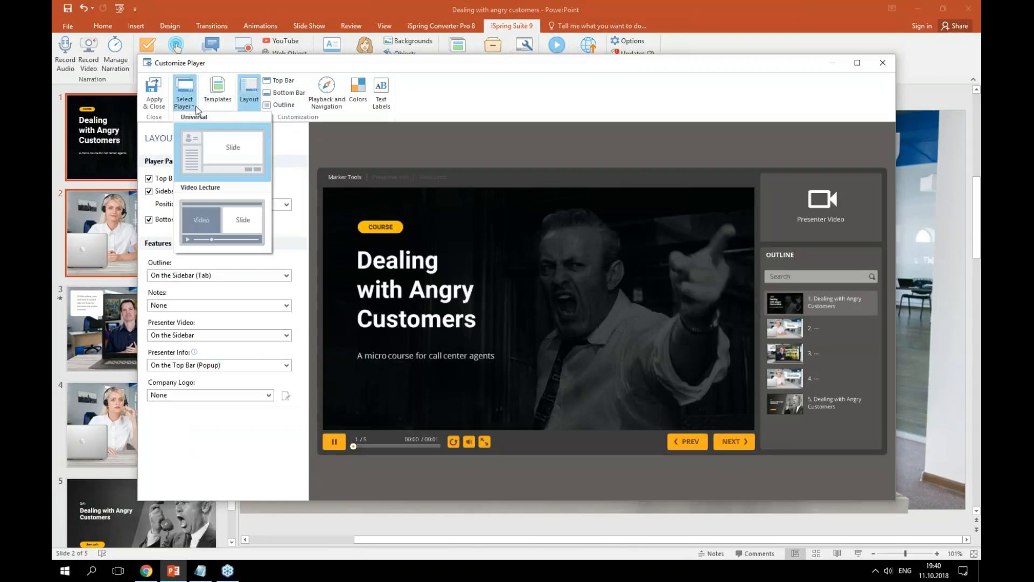
click(216, 212)
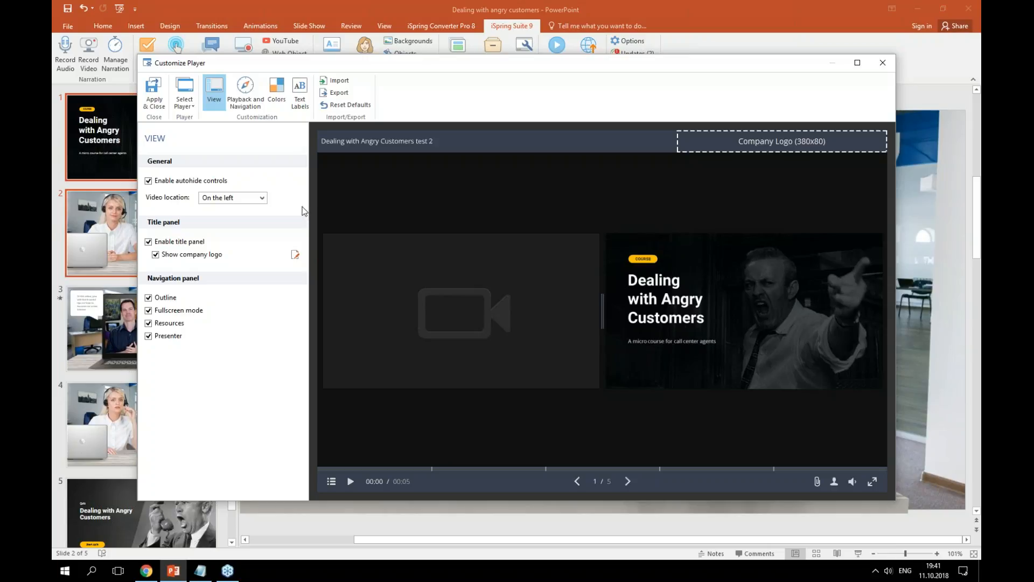
drag(530, 70, 523, 104)
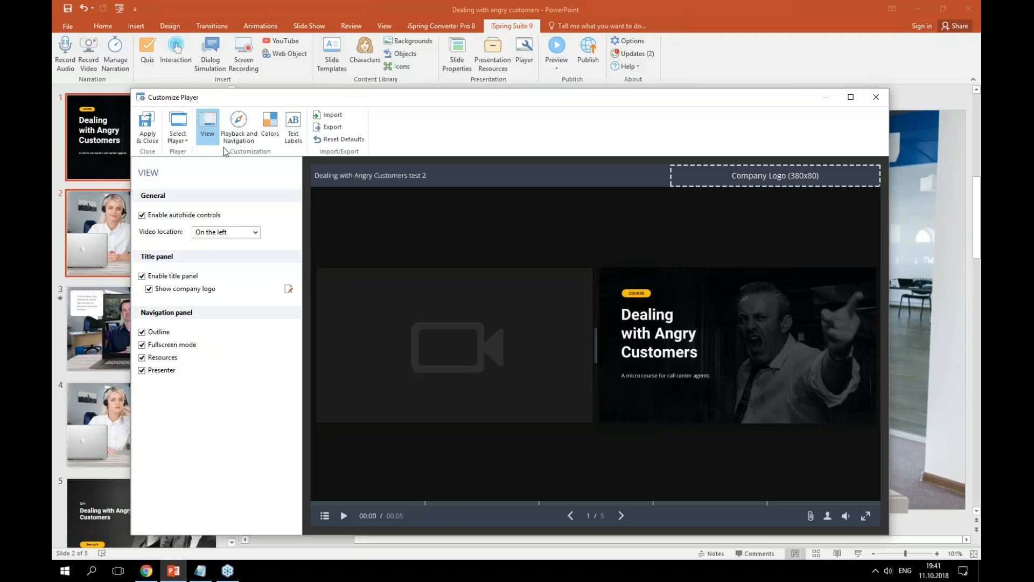
click(181, 139)
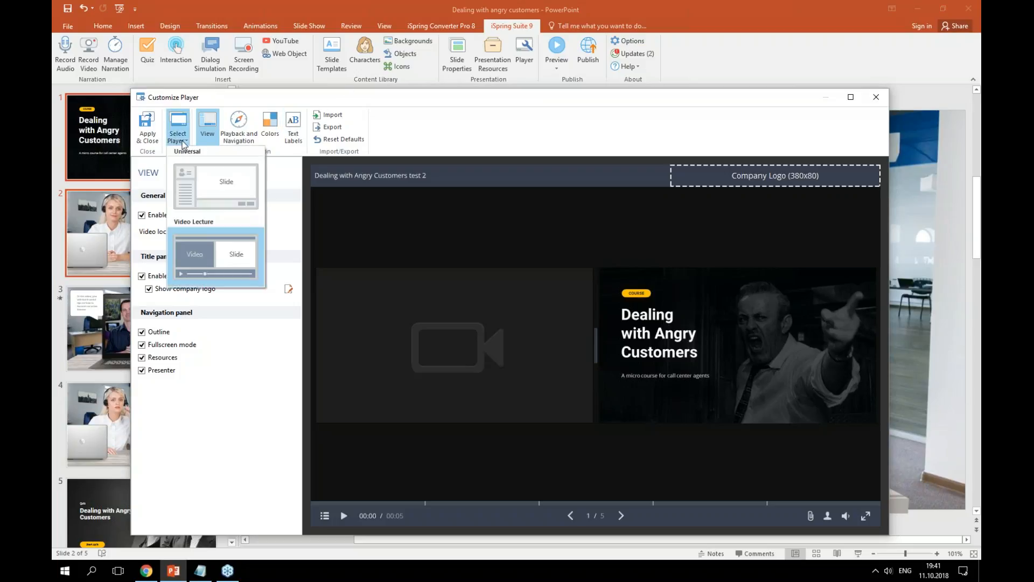
click(203, 177)
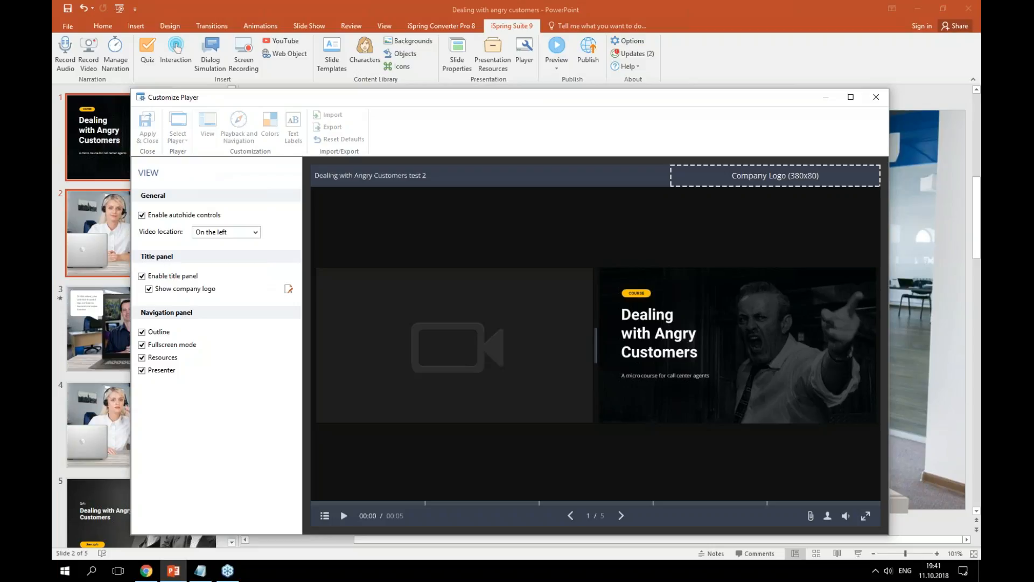